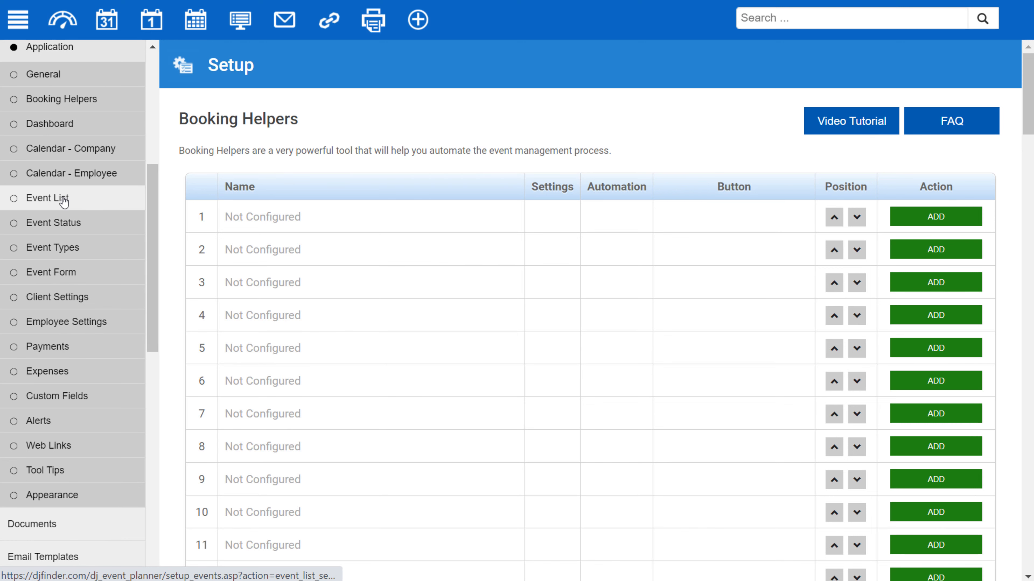
Open the general application settings and view the mileage wording choices without changing them.
scroll(65, 163, down, 2)
scroll(64, 94, up, 2)
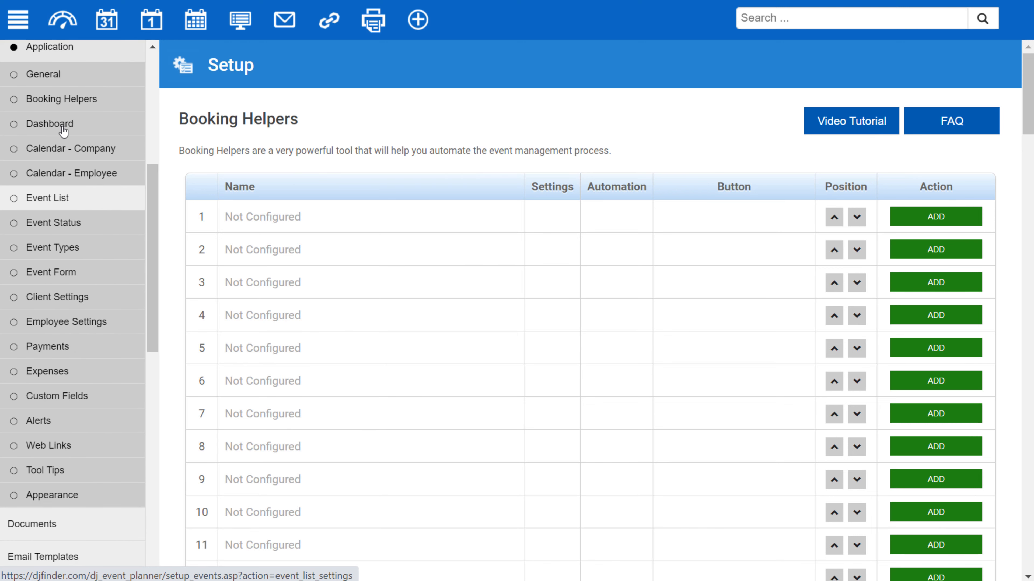
click(64, 77)
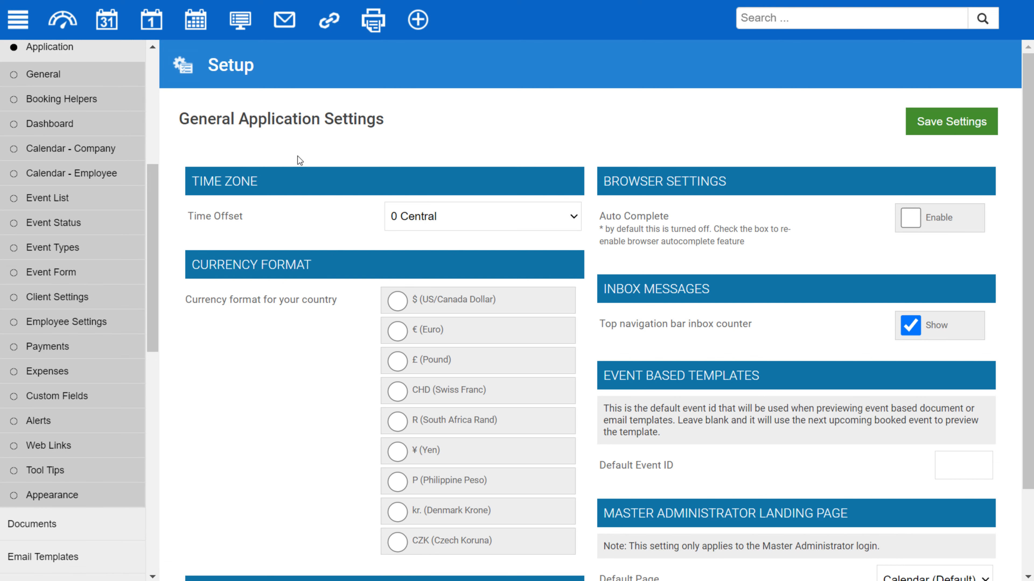
scroll(285, 153, down, 2)
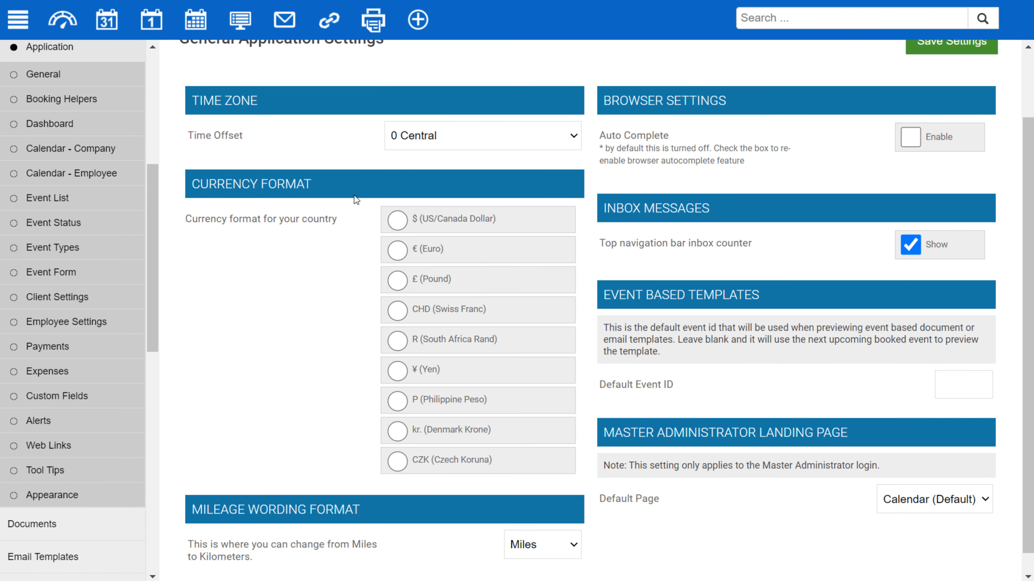
click(579, 551)
click(649, 548)
Turn browser auto complete on and off again, and list the default page choices for the master administrator.
click(909, 141)
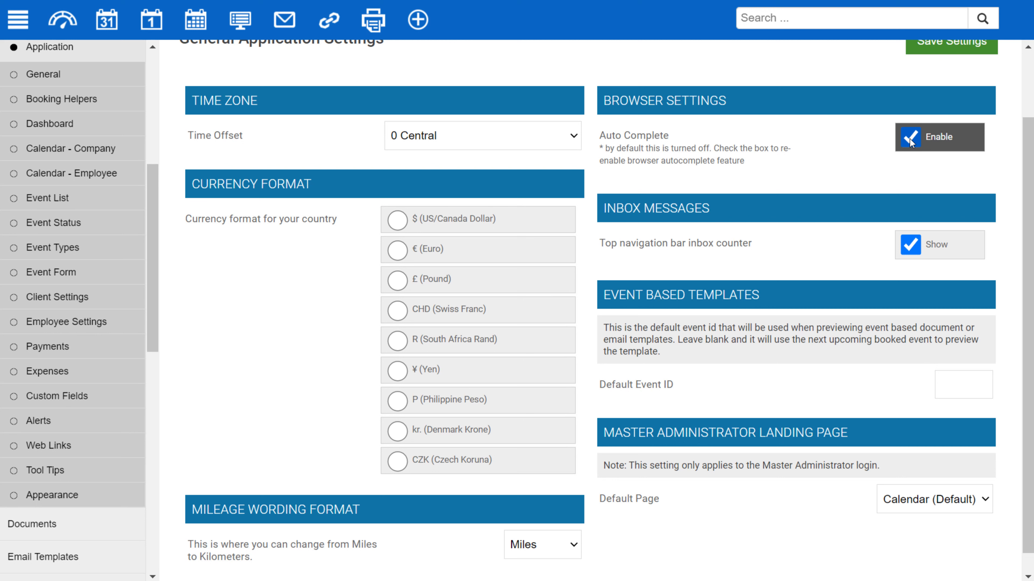
click(910, 142)
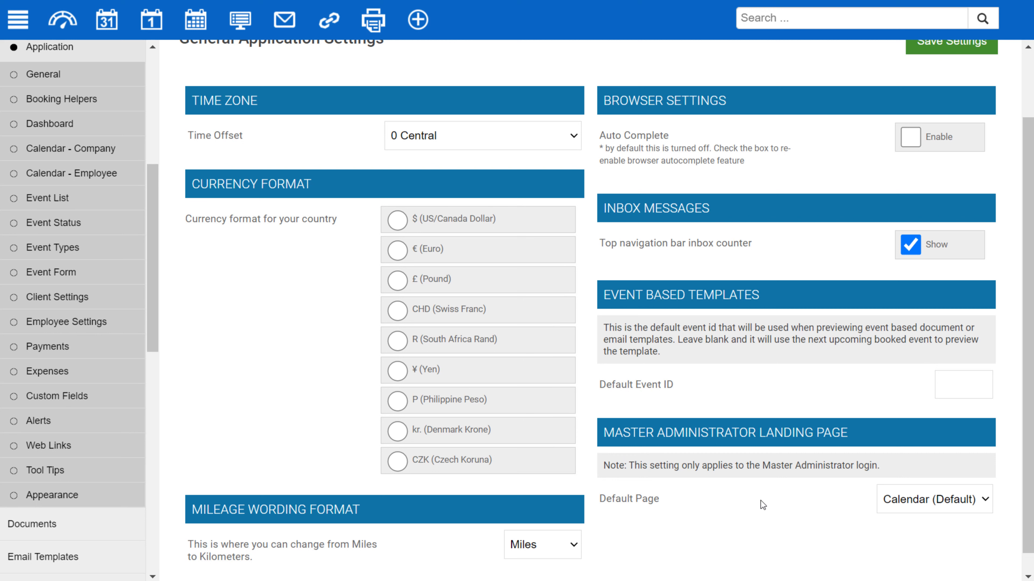
click(892, 508)
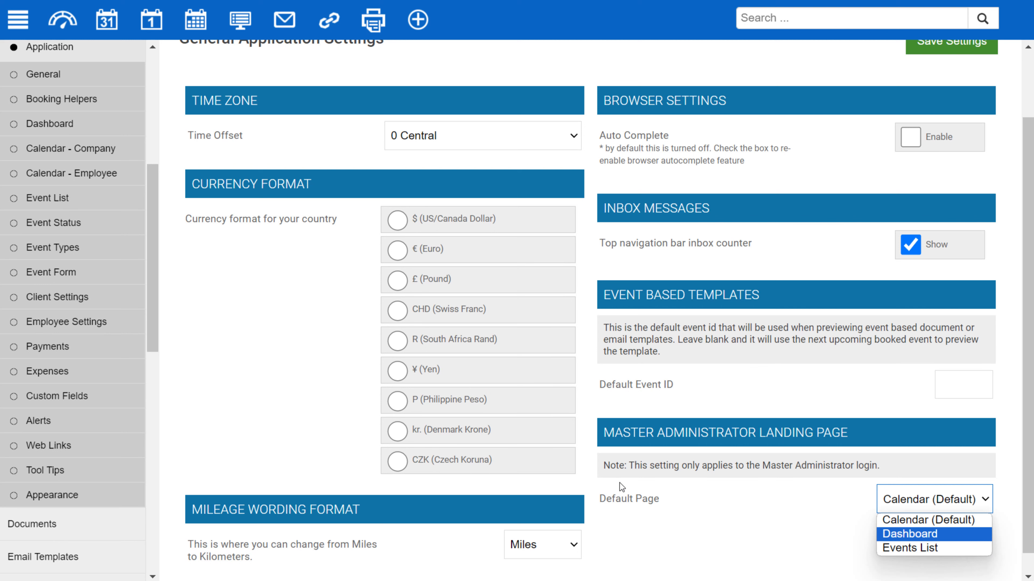
View the setup pages for Booking Helpers, the dashboard and the company calendar in turn.
click(80, 99)
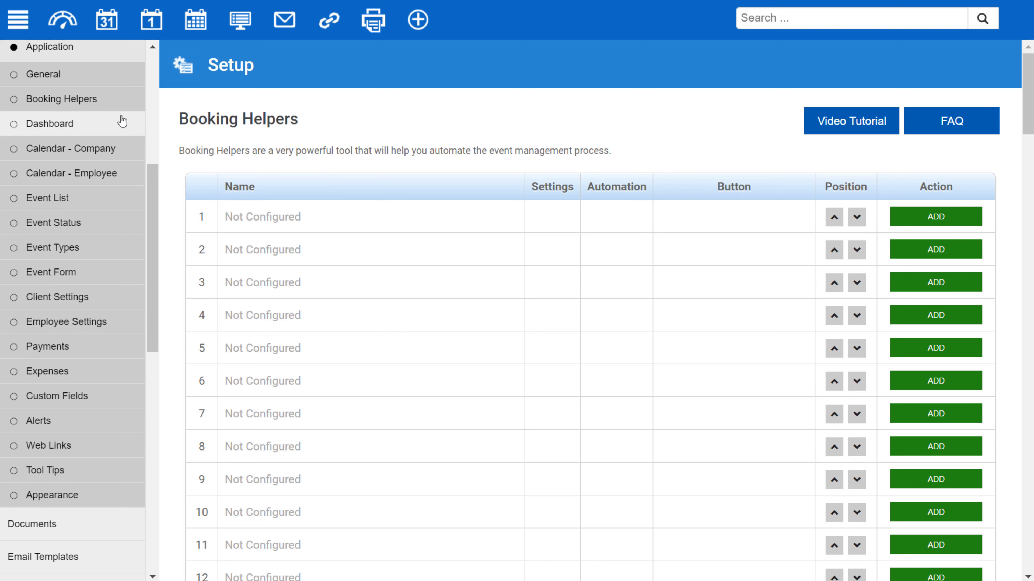
click(62, 125)
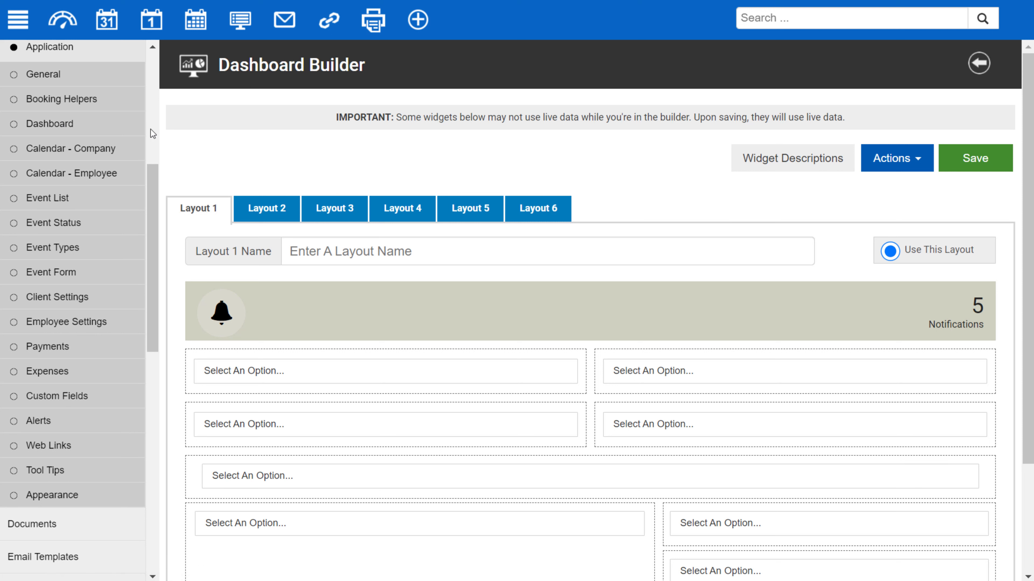
click(81, 151)
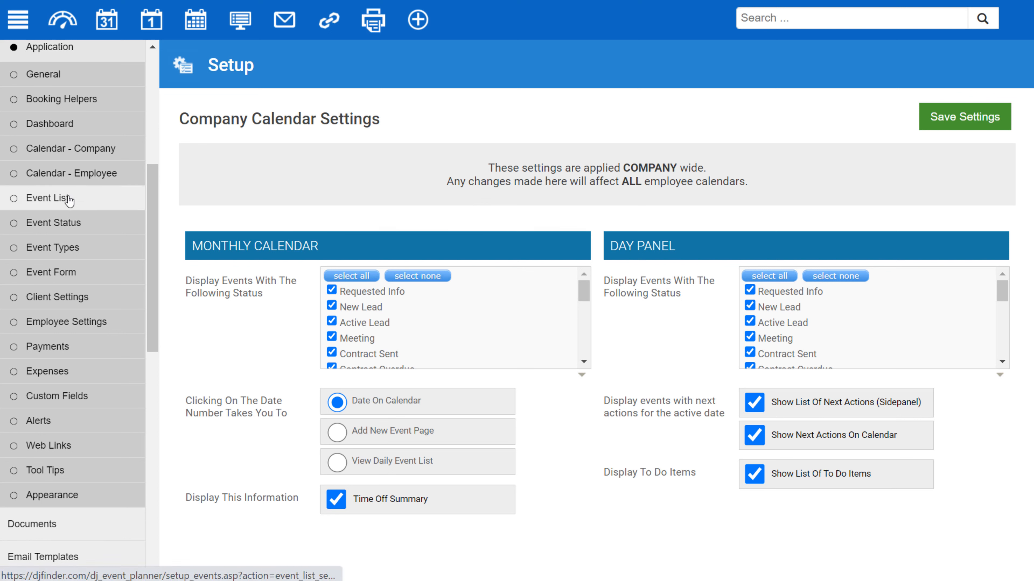
Open the employee calendar settings and look over the general calendar display options.
click(70, 179)
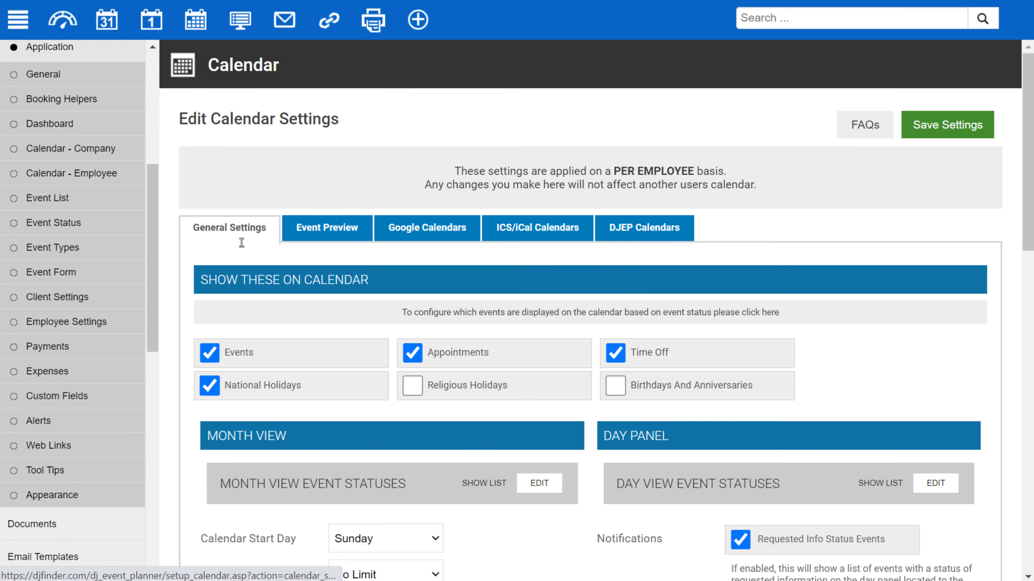
scroll(239, 246, down, 4)
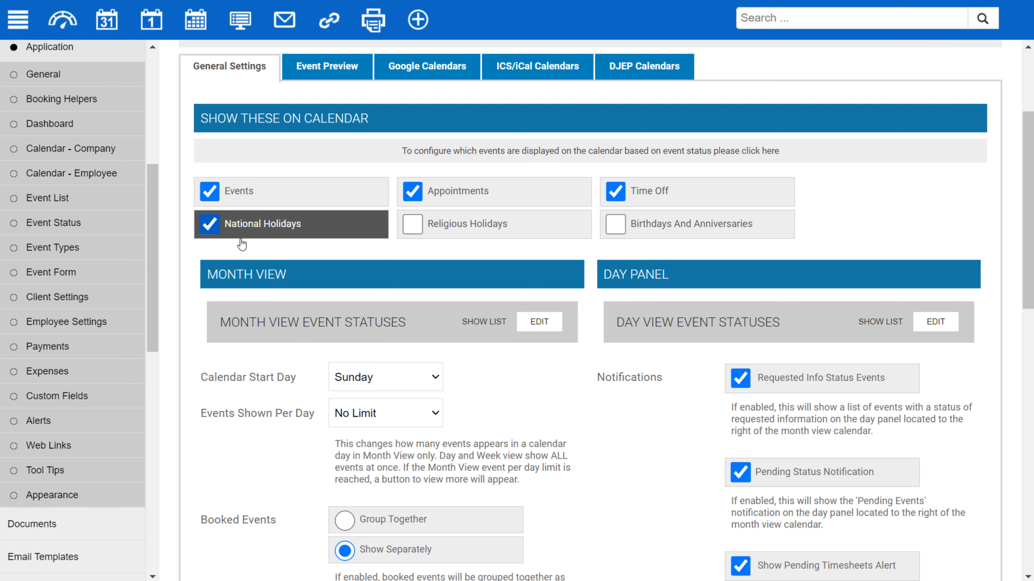
scroll(241, 244, up, 2)
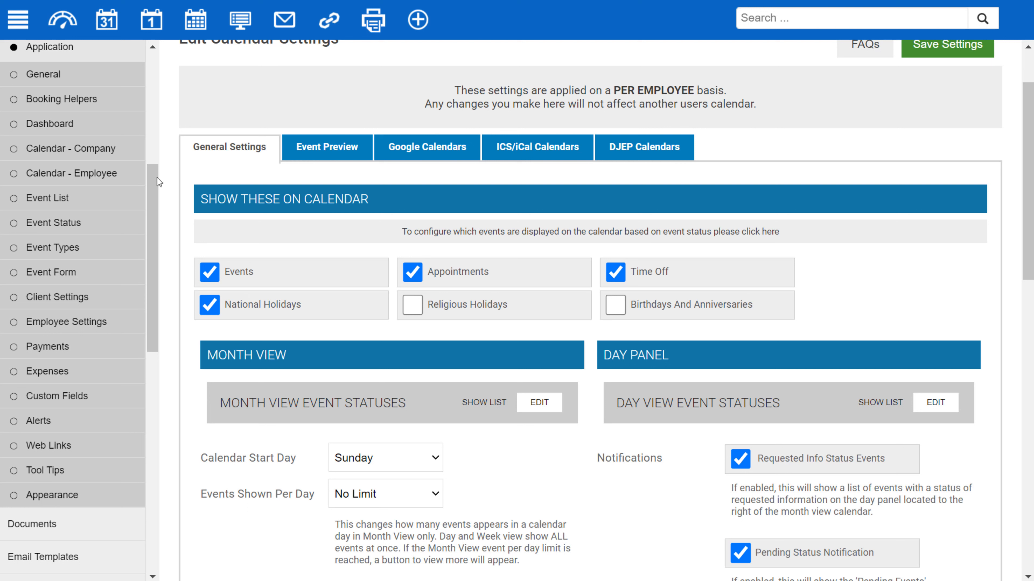
View the Event List settings, and open the events list itself to see its columns.
click(70, 200)
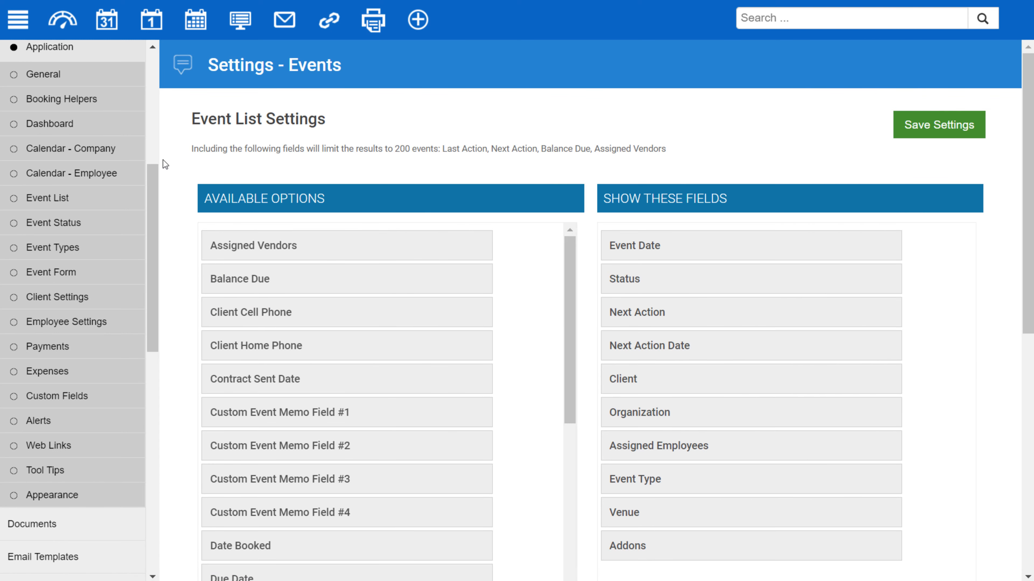
scroll(89, 151, up, 8)
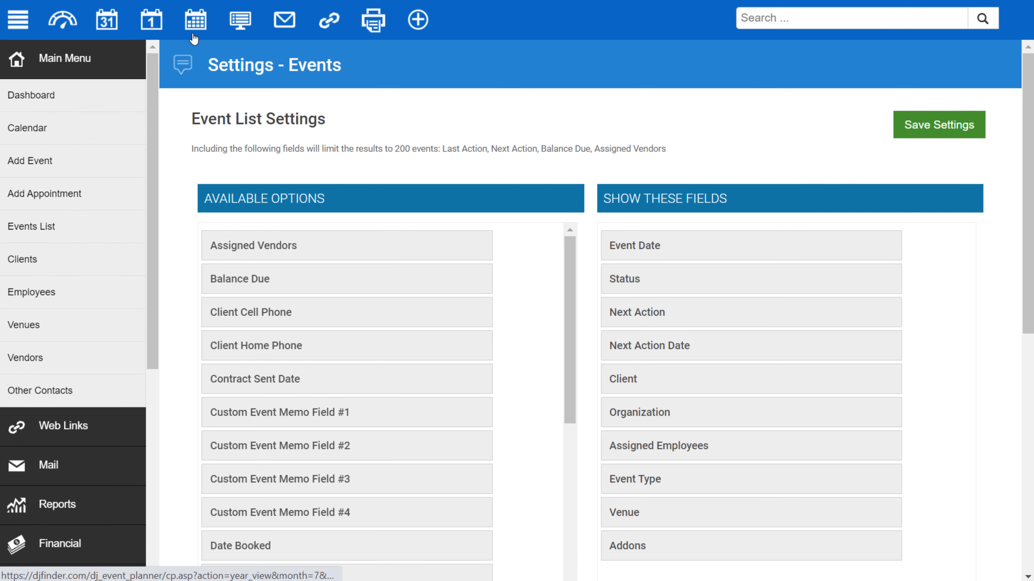
click(239, 21)
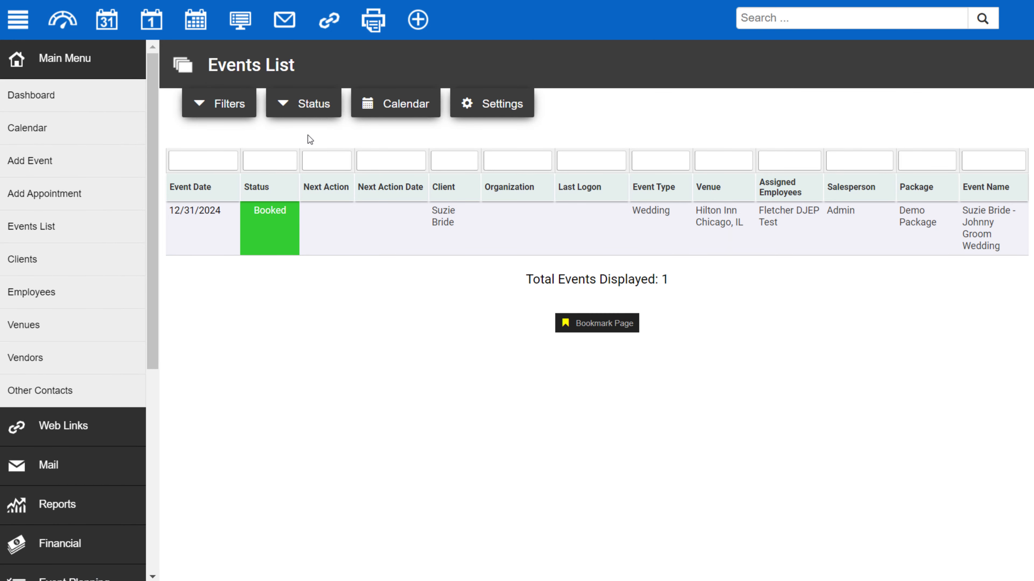
Return to the Event List settings in the application setup.
scroll(153, 293, down, 6)
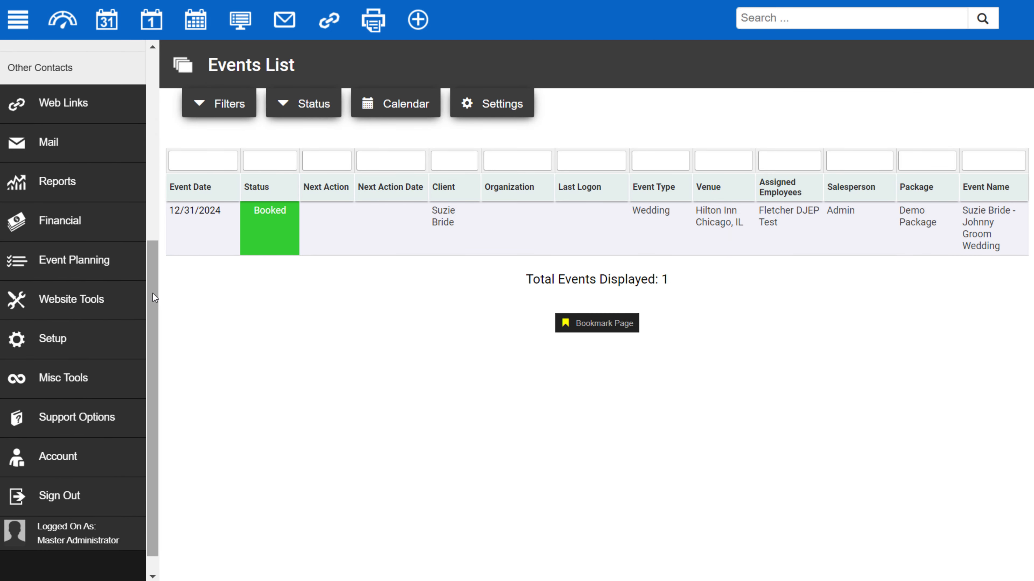
click(109, 338)
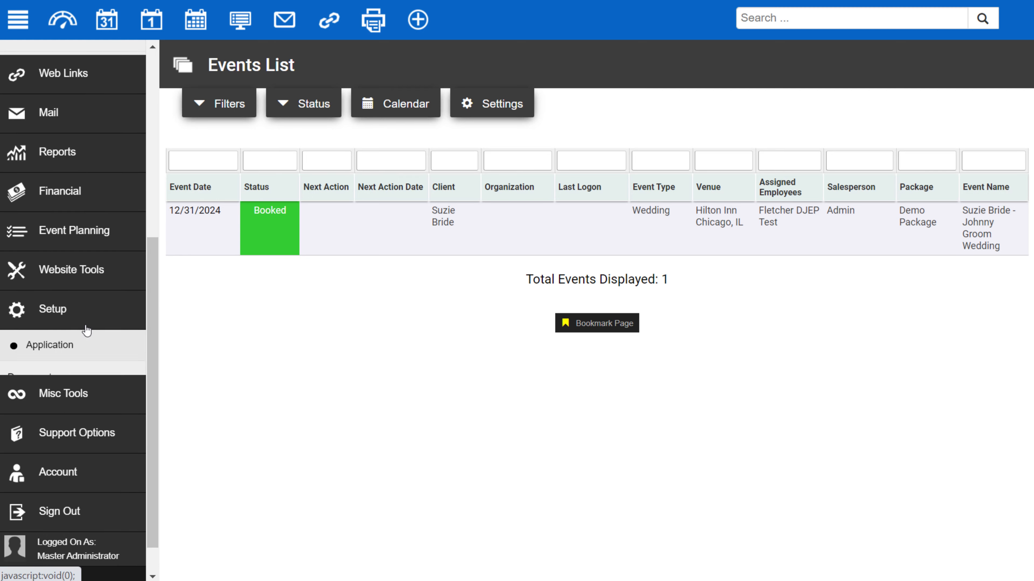
scroll(57, 65, up, 4)
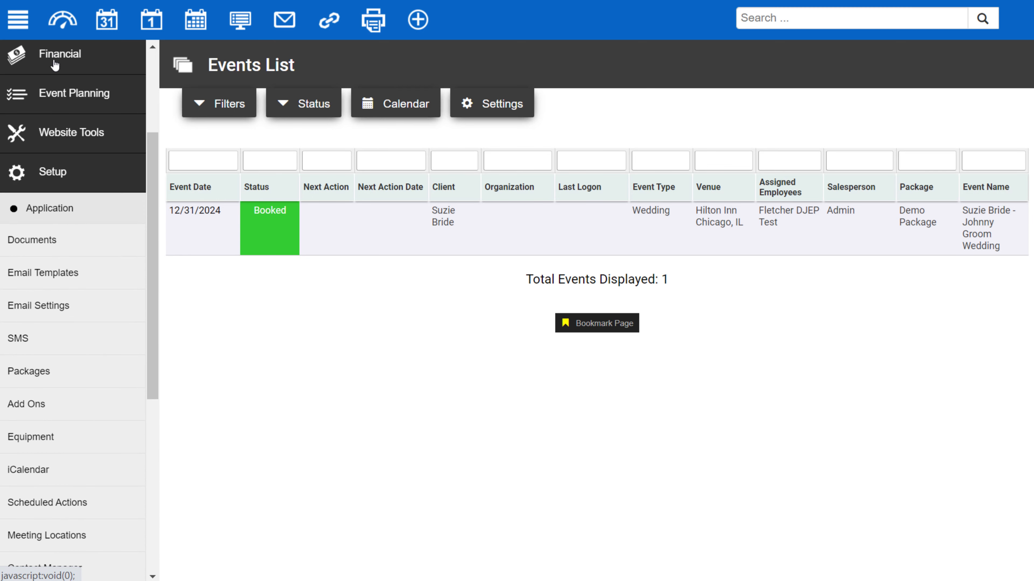
click(63, 212)
click(62, 359)
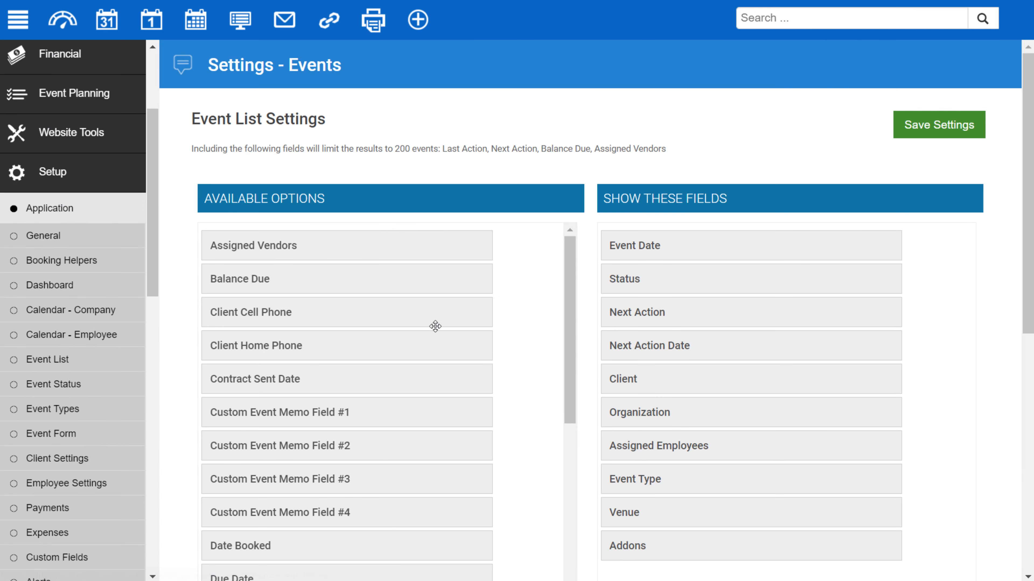
Examine the available and shown event list fields and the appearance and sort settings below them.
scroll(488, 323, down, 2)
scroll(501, 322, down, 2)
scroll(619, 197, down, 4)
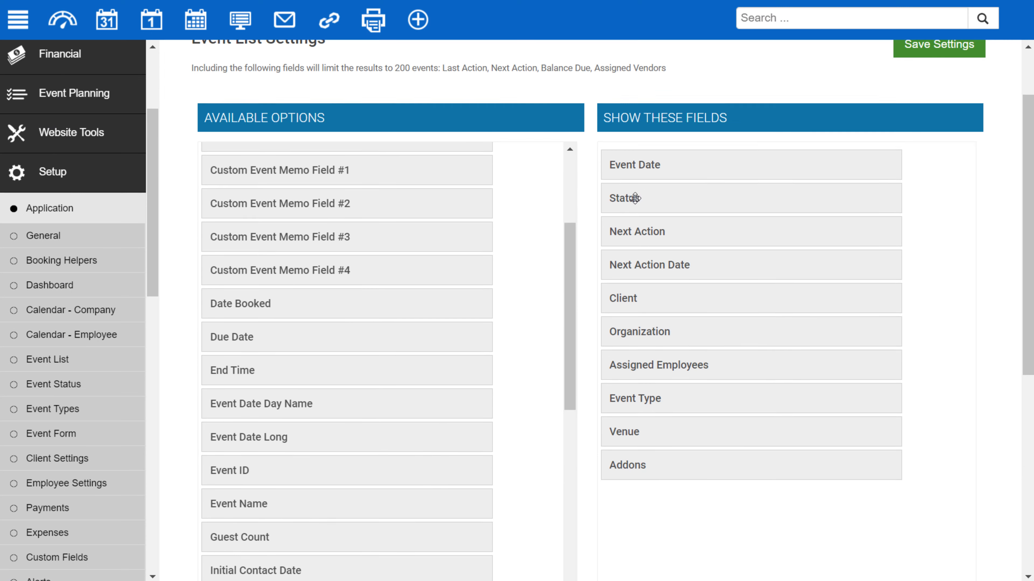
scroll(656, 228, up, 2)
scroll(569, 249, down, 2)
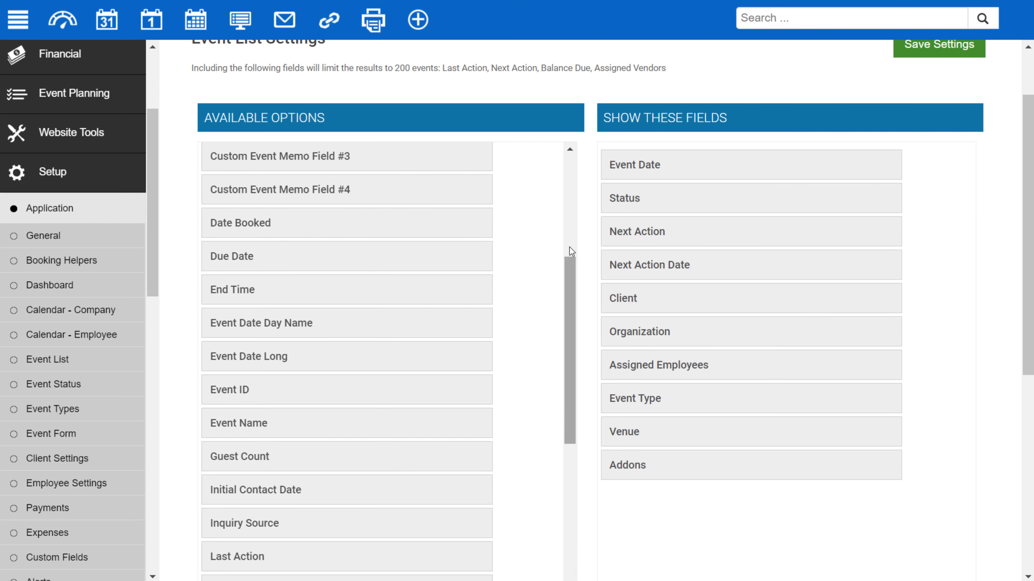
scroll(986, 217, down, 9)
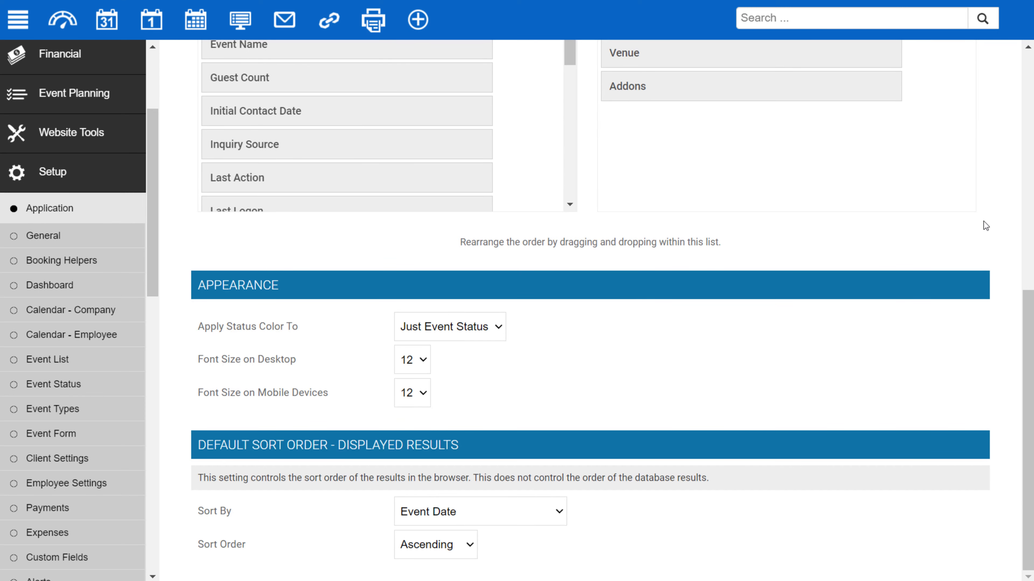
View the choices for applying the status color and for the desktop font size, leaving both as they are.
drag(198, 327, 295, 328)
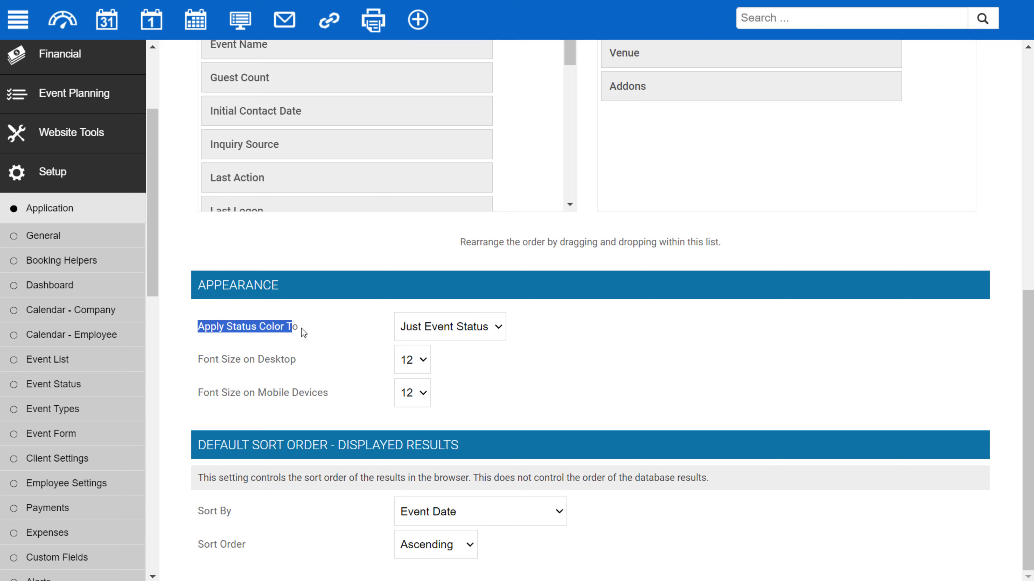
click(472, 328)
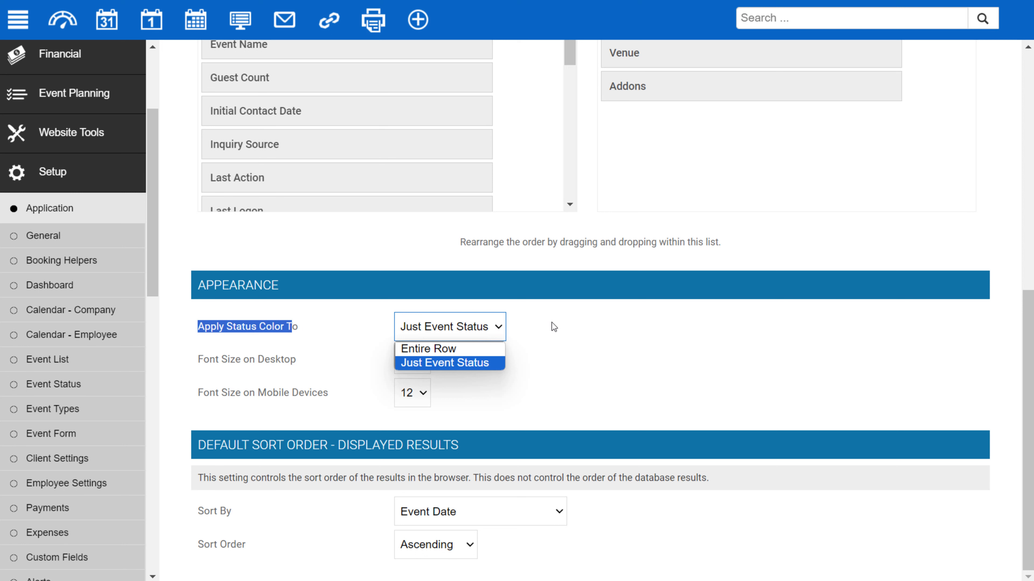
click(561, 328)
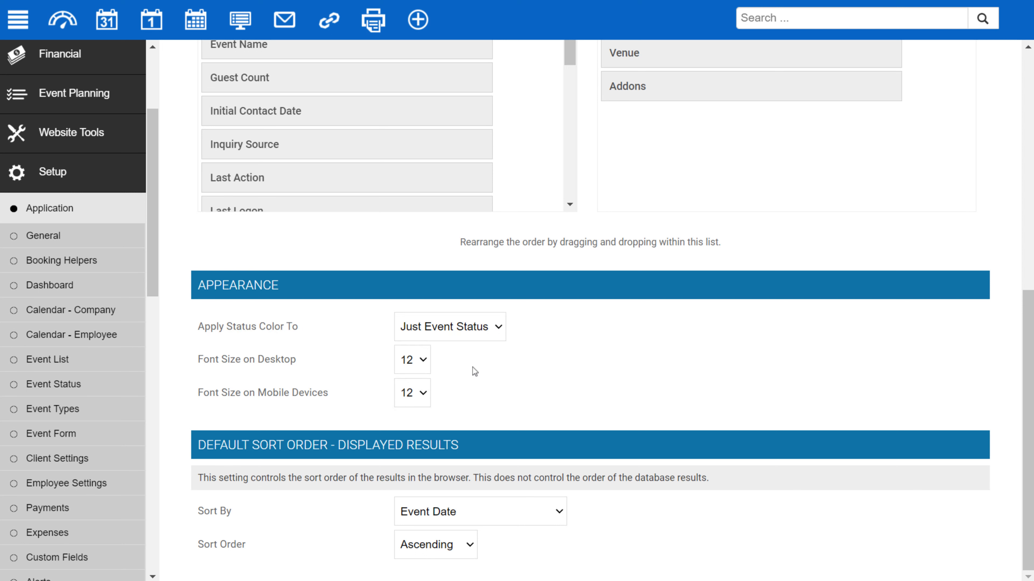
click(428, 365)
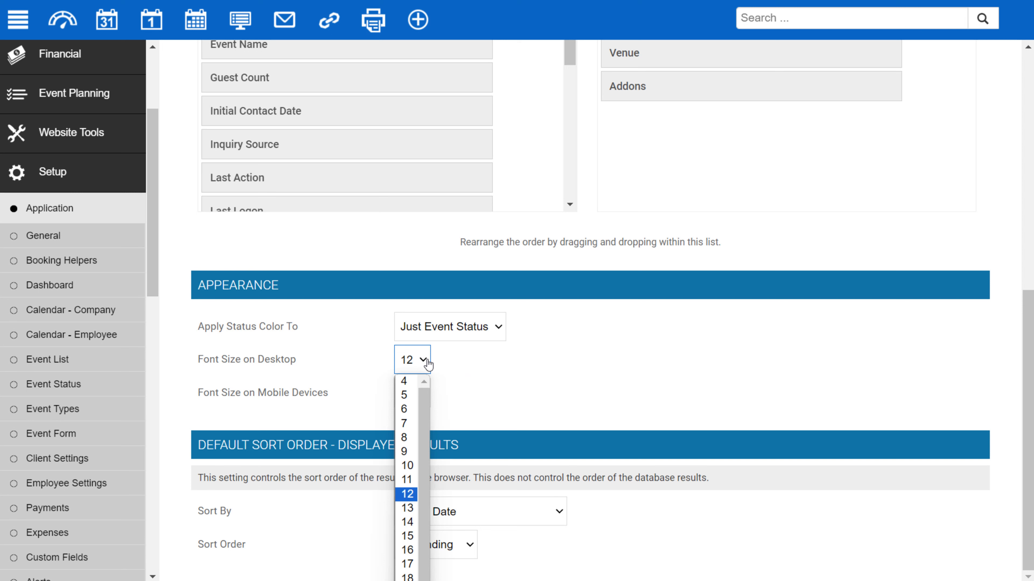
click(437, 363)
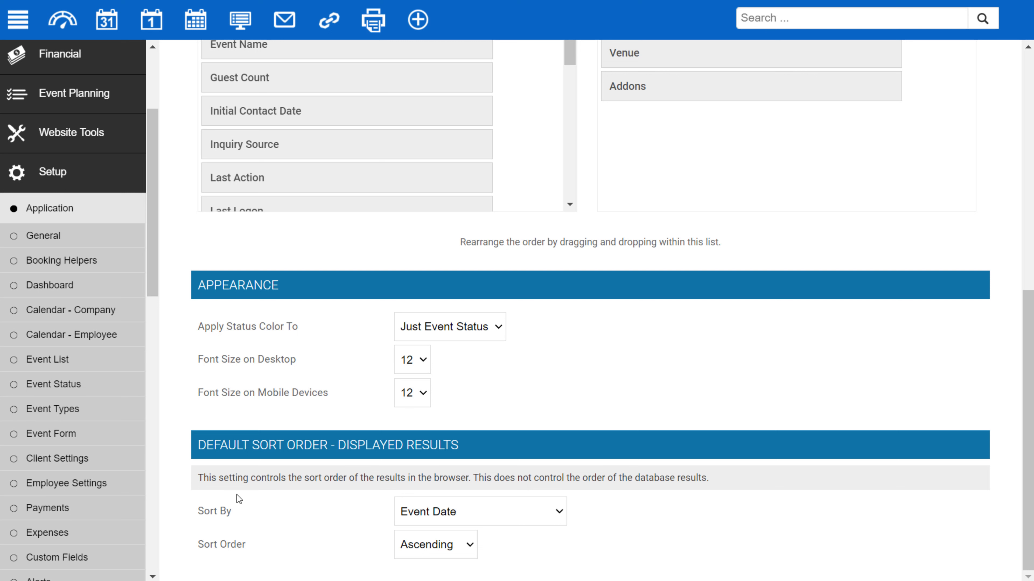
Look through the fields available for the default sort, keeping Event Date.
click(464, 509)
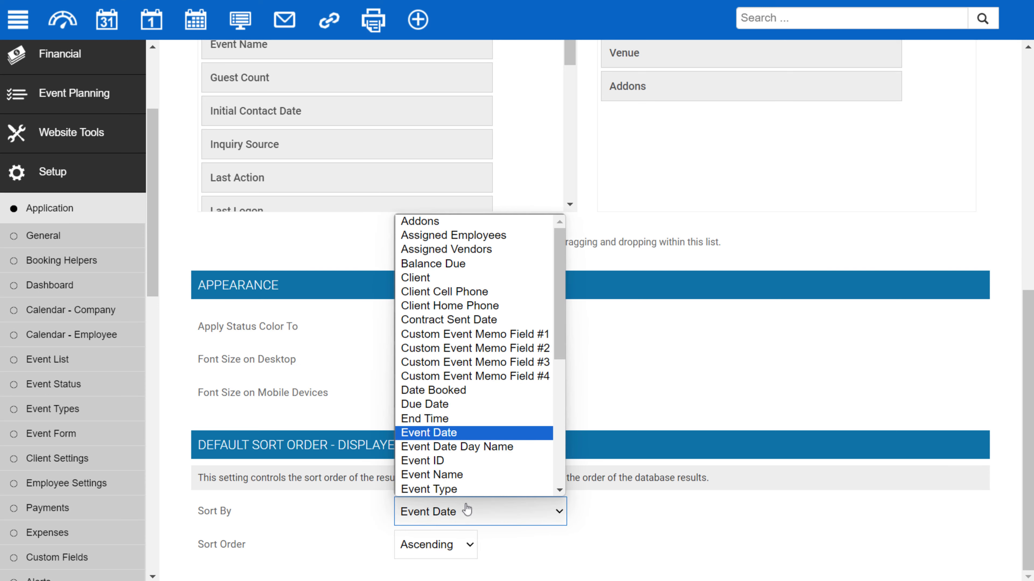
scroll(476, 459, down, 5)
scroll(525, 452, up, 6)
click(612, 504)
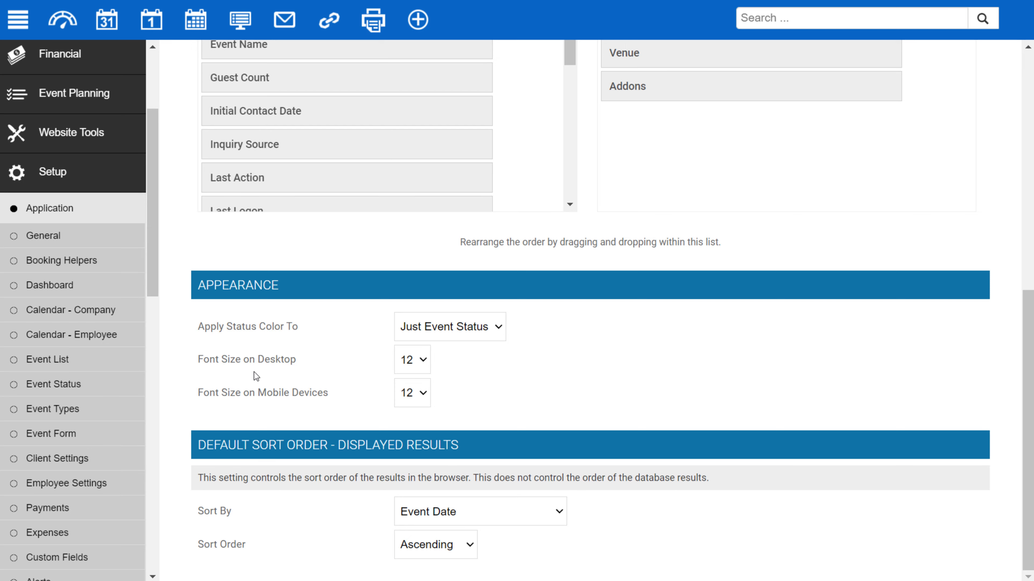
Open the Event Status settings and review the list of statuses and their colors.
click(87, 385)
scroll(547, 326, down, 5)
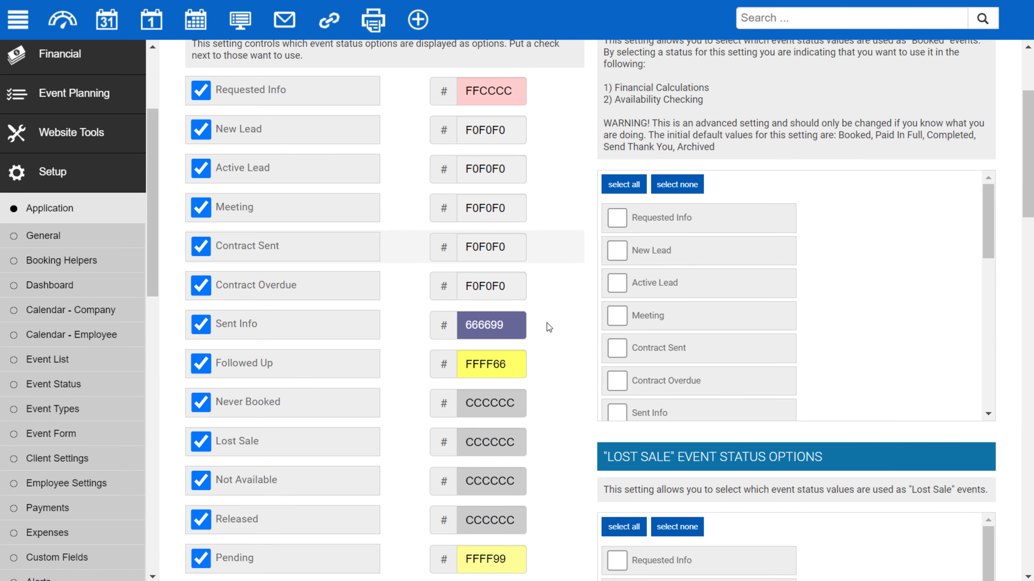
scroll(547, 325, down, 3)
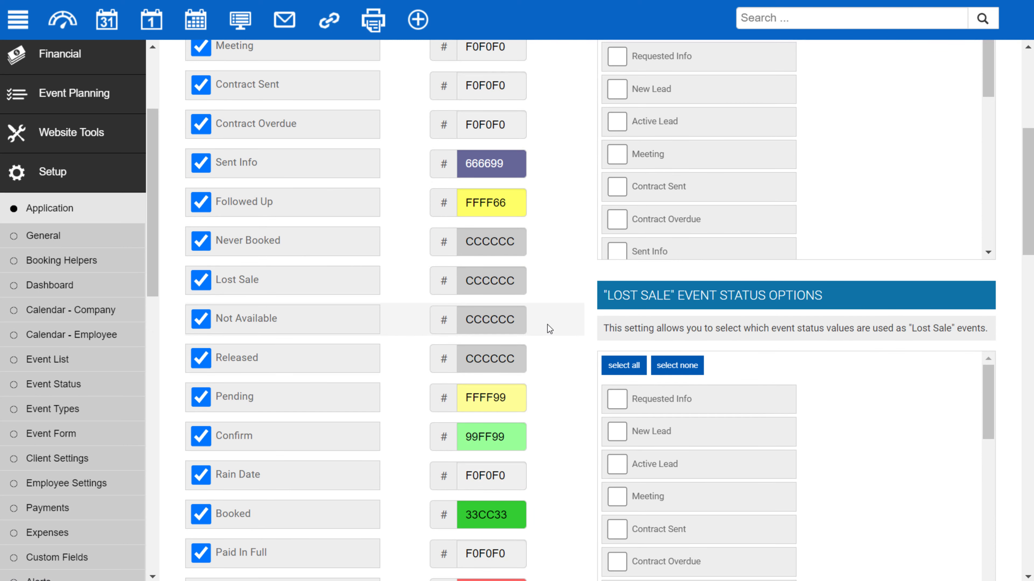
scroll(546, 327, down, 5)
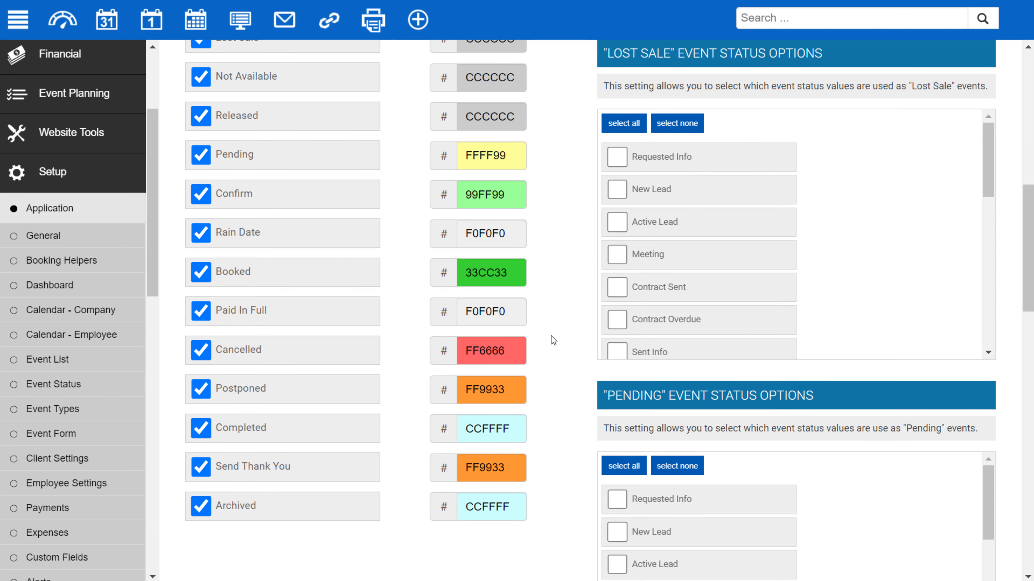
scroll(548, 386, up, 8)
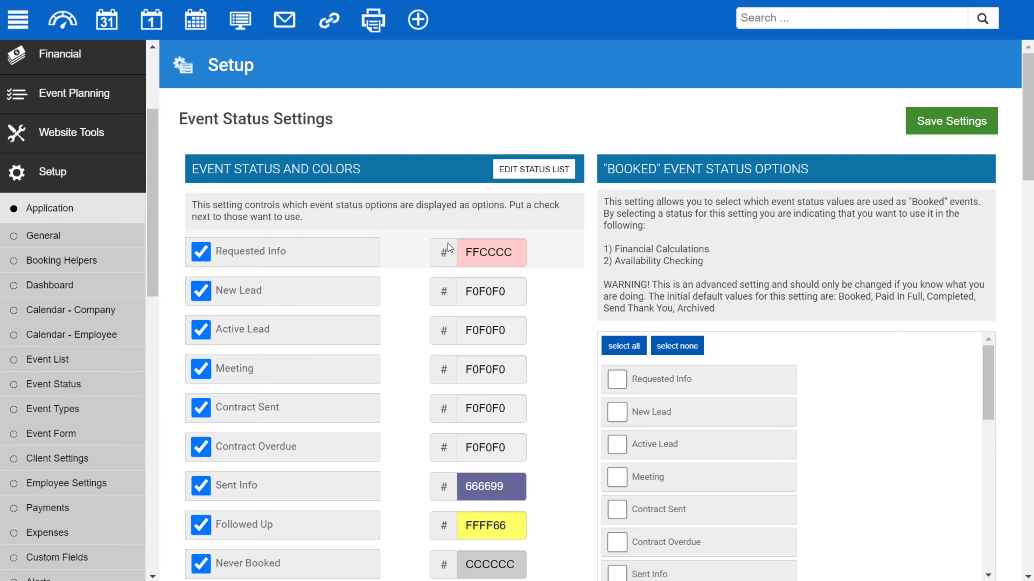
Try removing Contract Overdue, Sent Info and Followed Up from the list of event status values, leaving without saving.
click(521, 175)
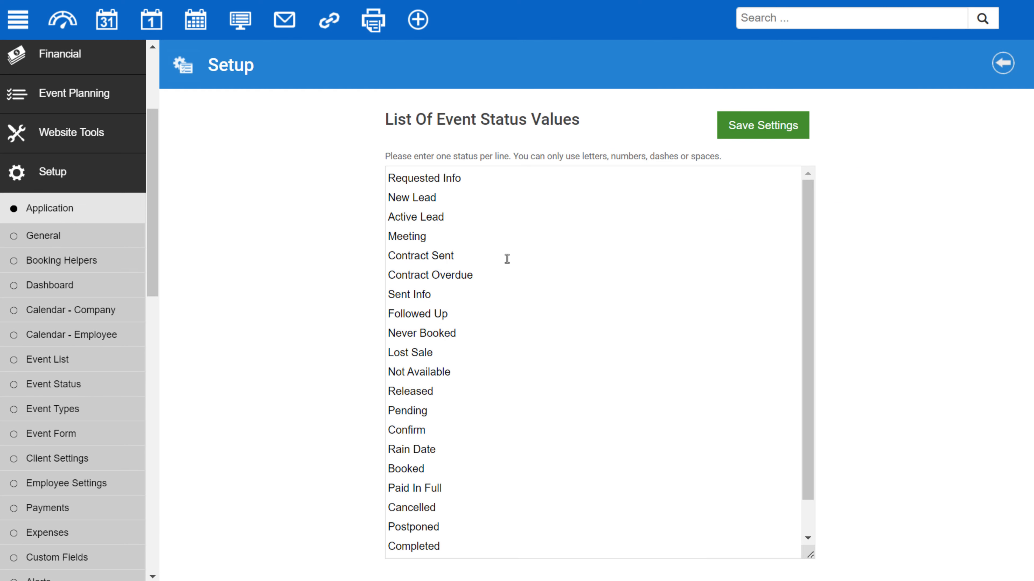
drag(481, 305, 390, 274)
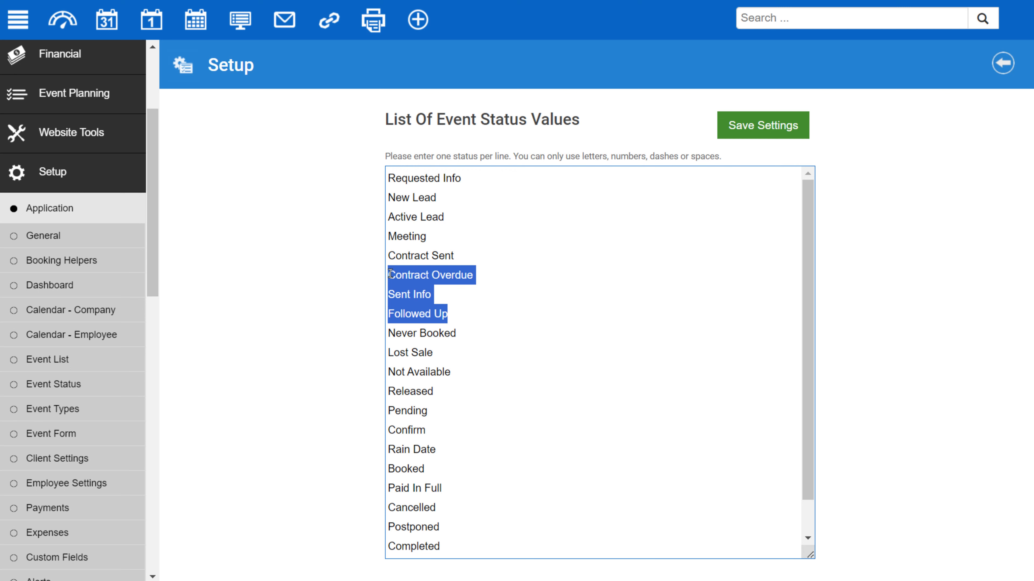
key(BackSpace)
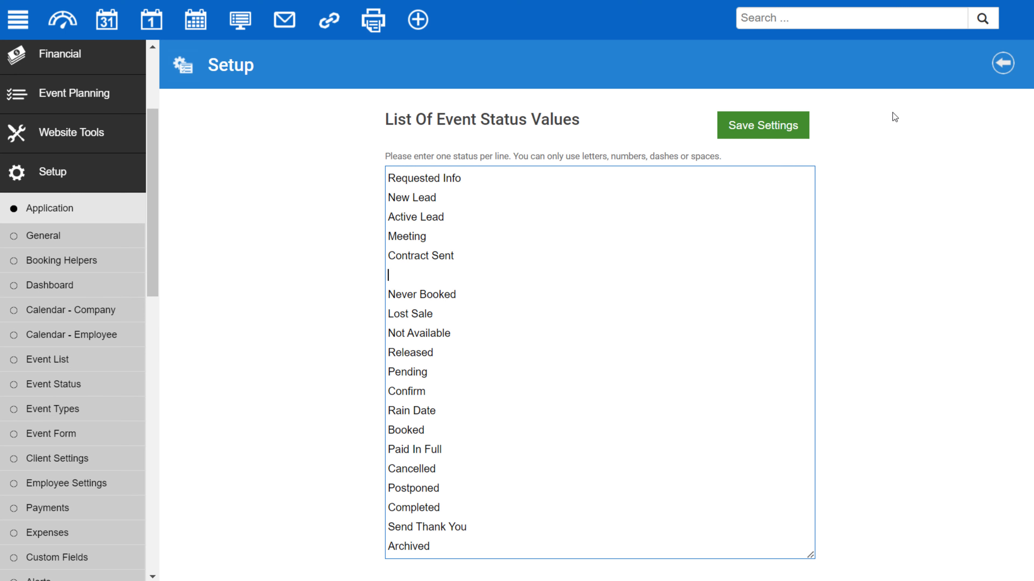
click(1002, 63)
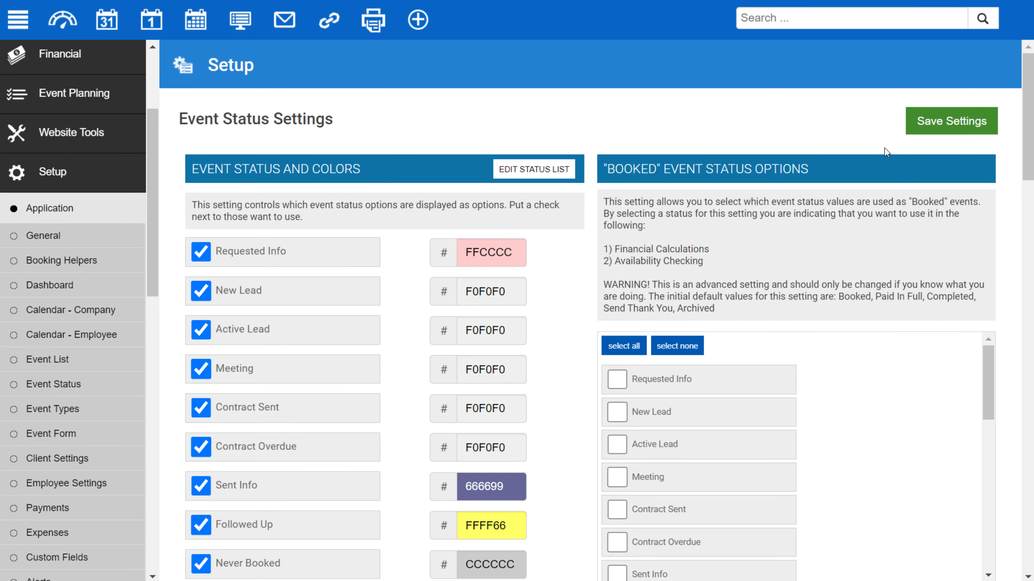
Review the Booked, Lost Sale and Pending event status options on the Event Status settings page.
scroll(741, 169, down, 2)
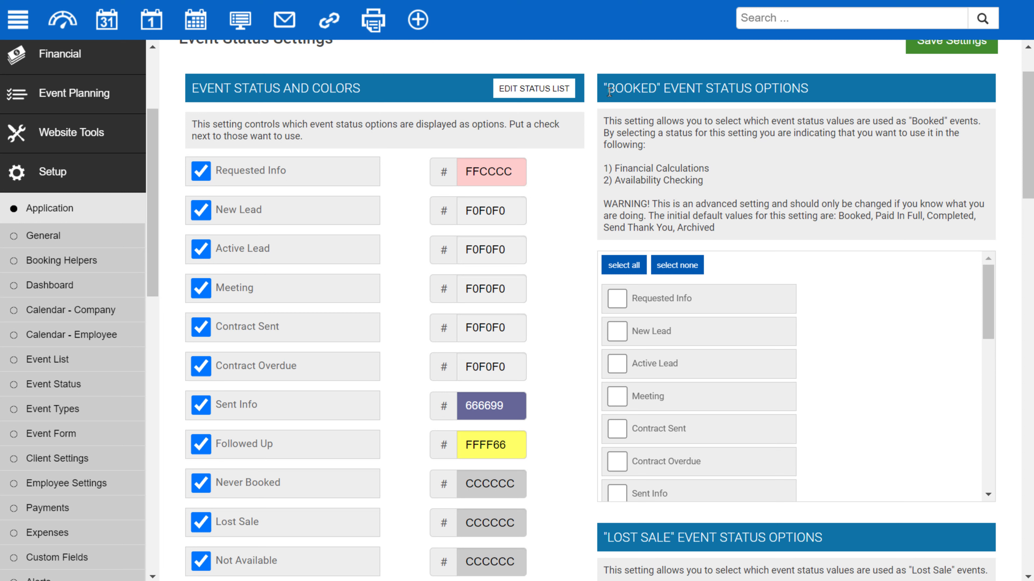
drag(606, 91, 811, 93)
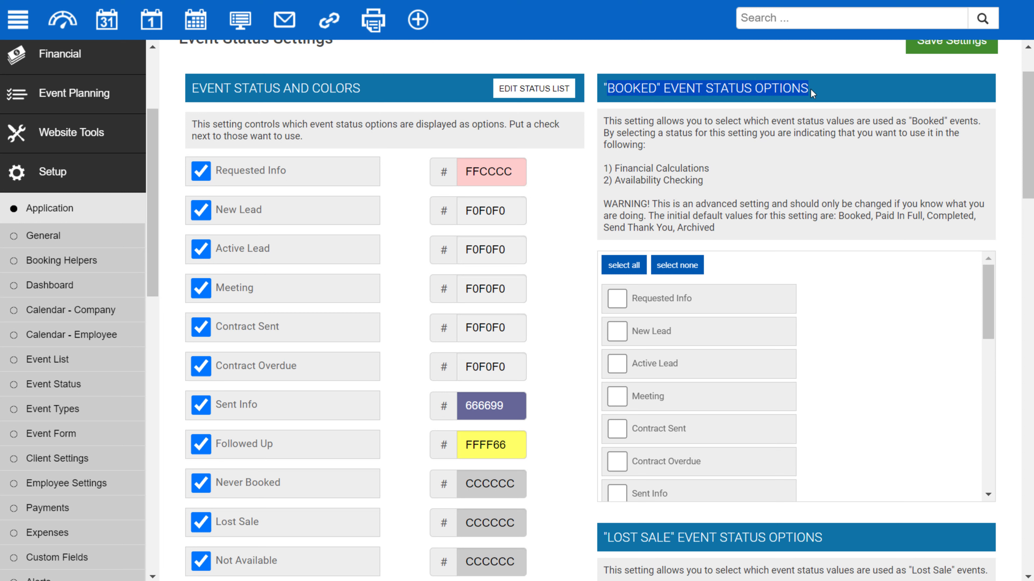
drag(717, 166, 622, 168)
scroll(728, 184, down, 10)
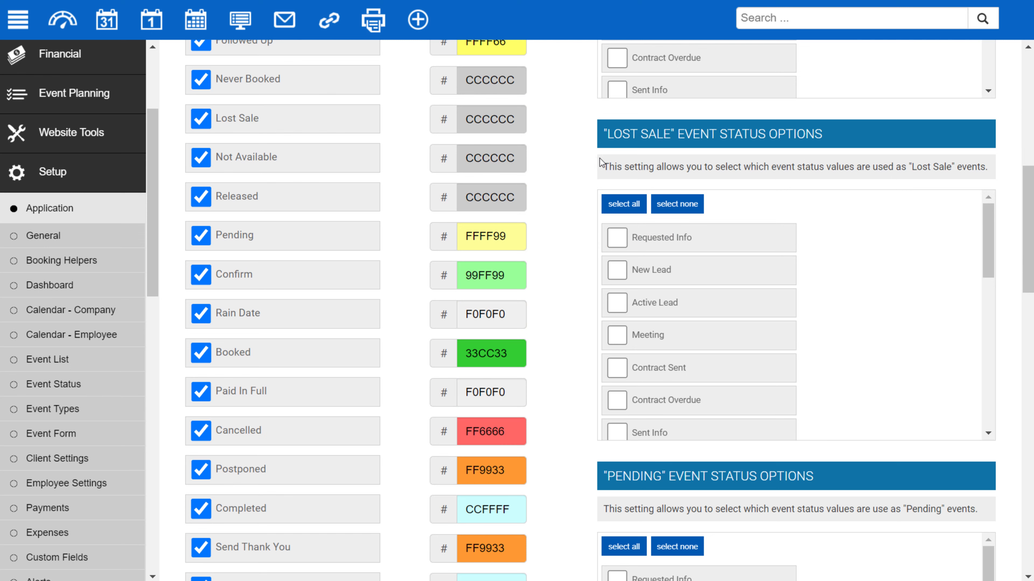
scroll(594, 167, down, 4)
scroll(589, 170, down, 4)
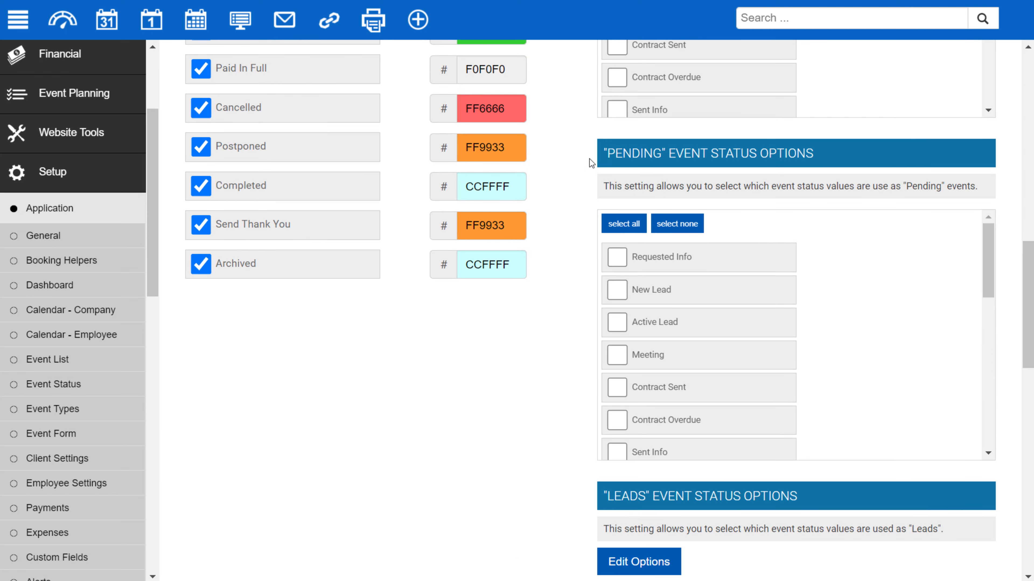
Review the event status options for leads, equipment list, event prep, financials, employee availability and payroll.
scroll(593, 165, down, 8)
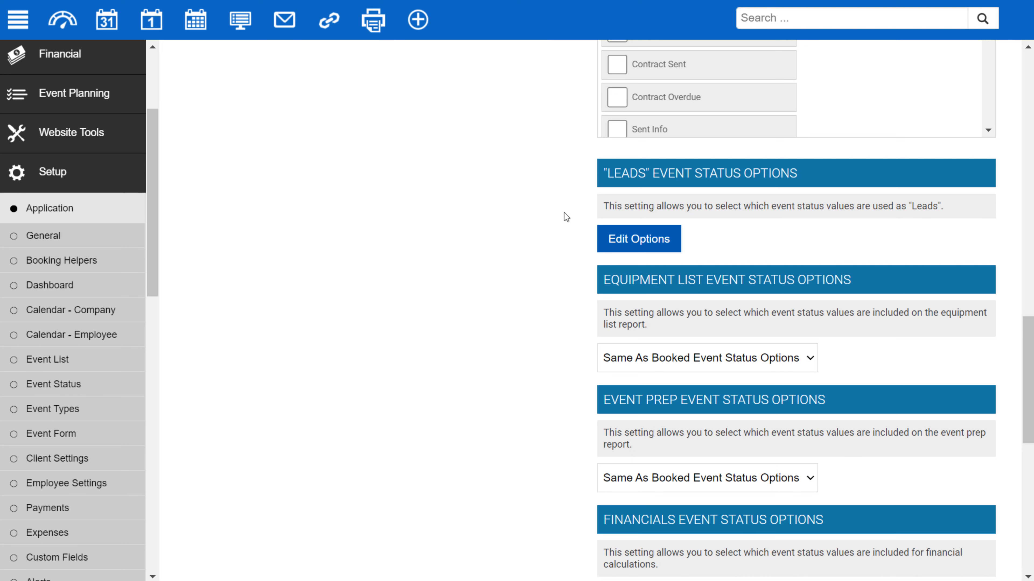
scroll(562, 214, down, 2)
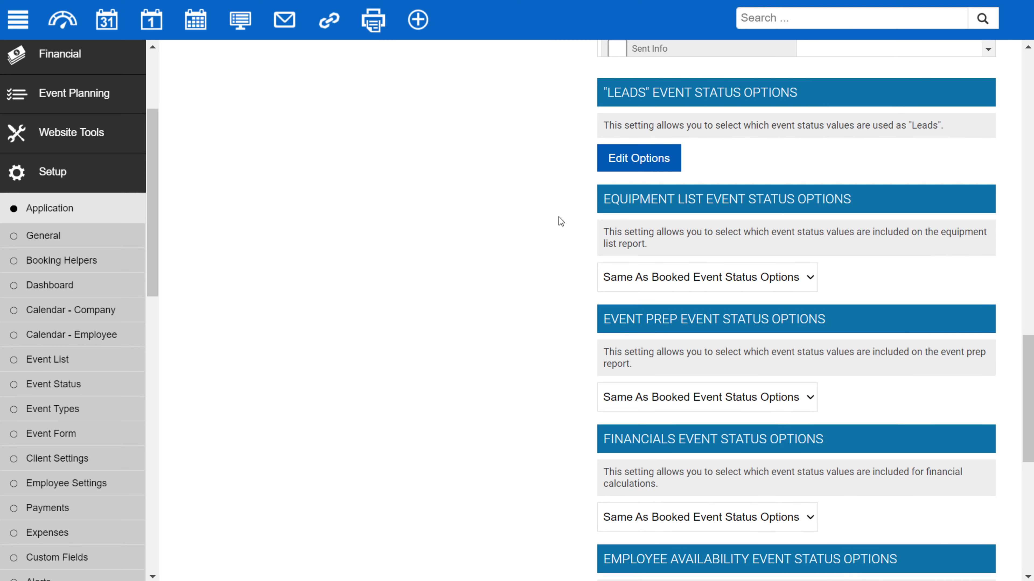
scroll(559, 216, down, 4)
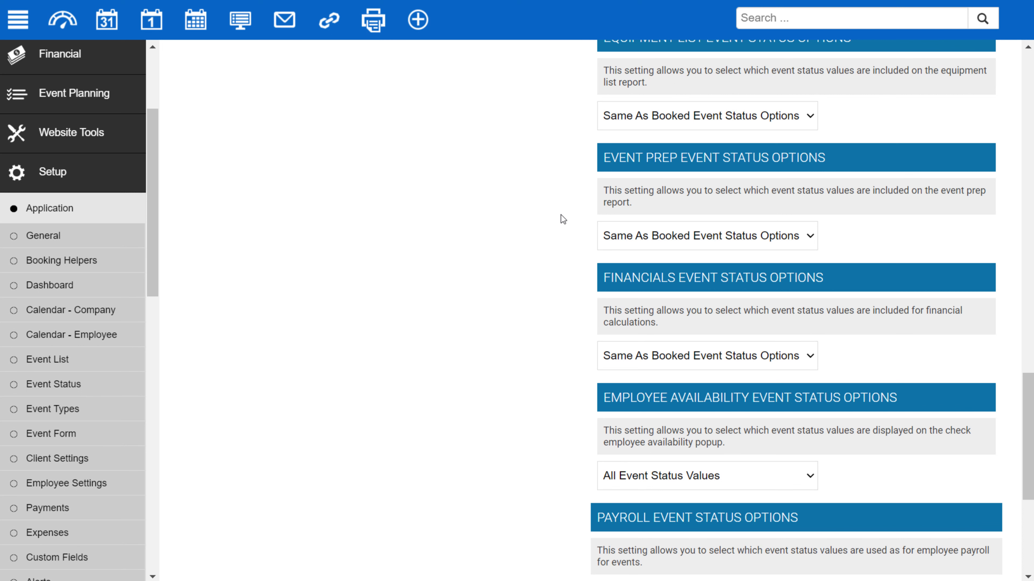
scroll(561, 215, down, 2)
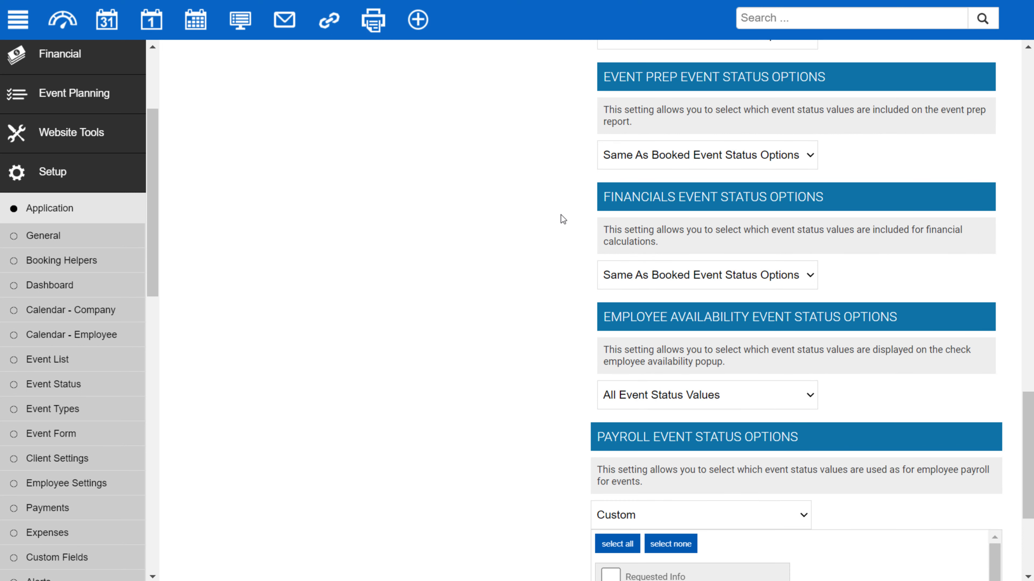
scroll(561, 215, down, 5)
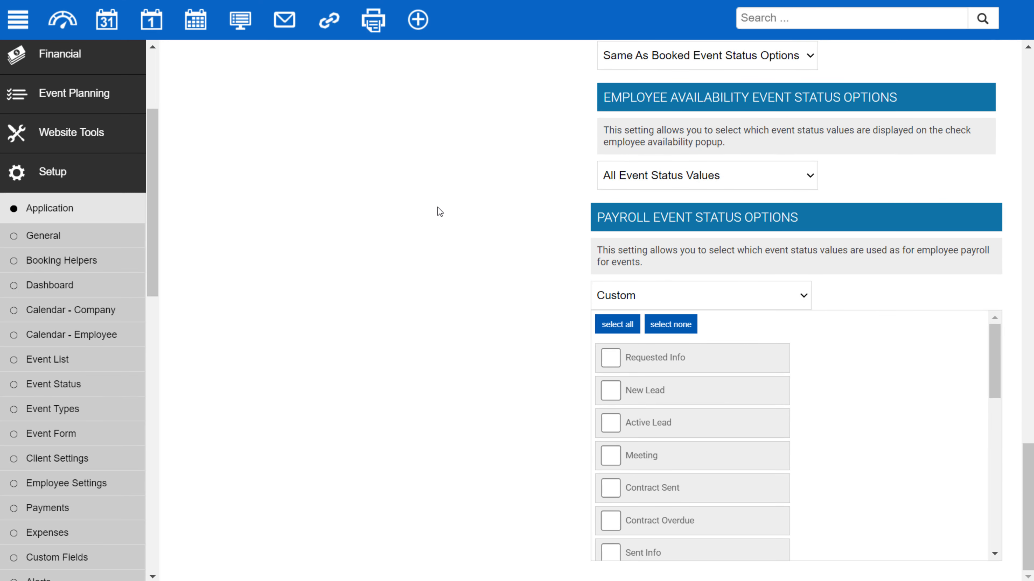
scroll(438, 206, up, 20)
scroll(438, 205, up, 9)
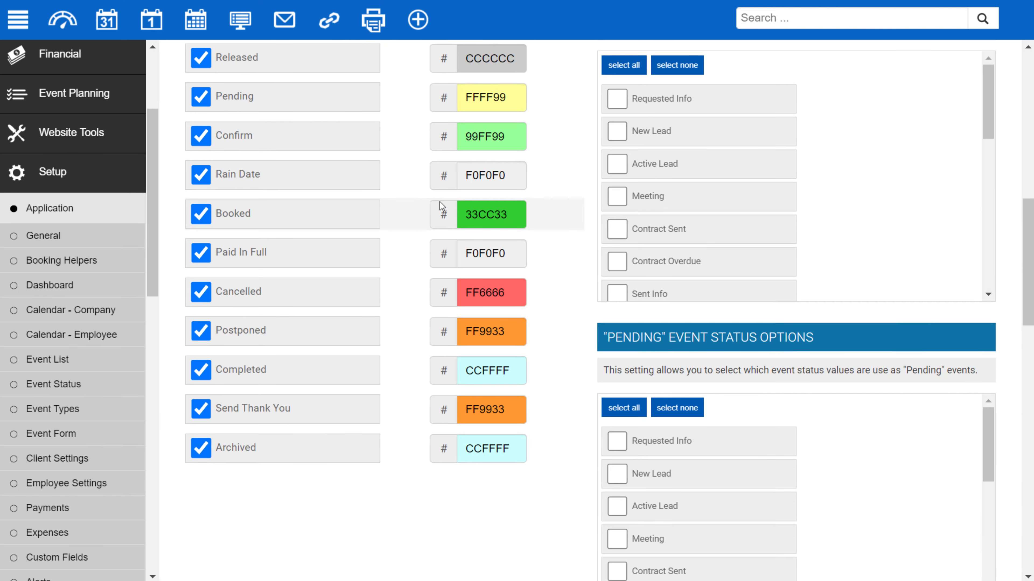
scroll(530, 197, up, 2)
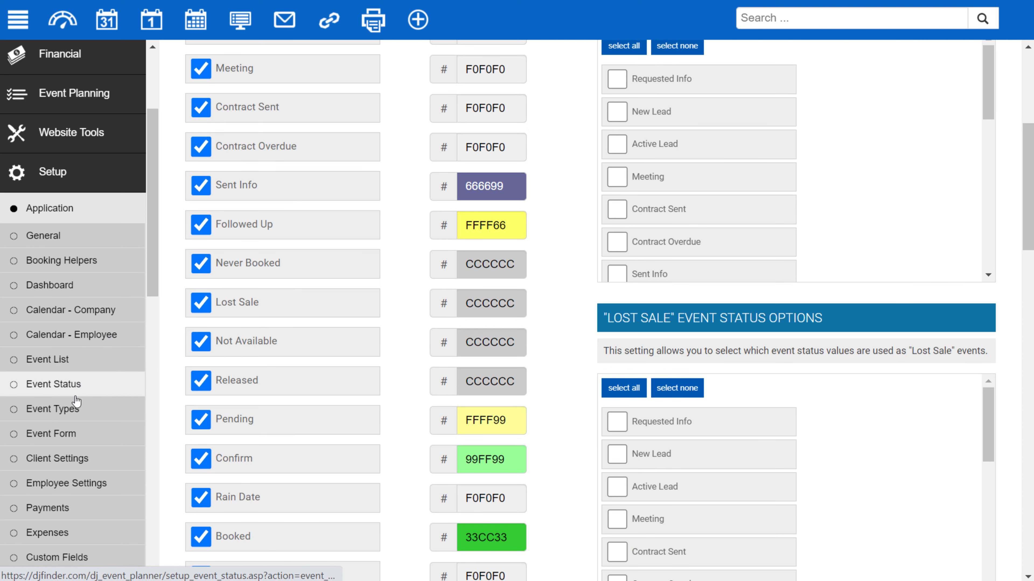
Open the Event Types settings and look through the list of event types.
click(71, 410)
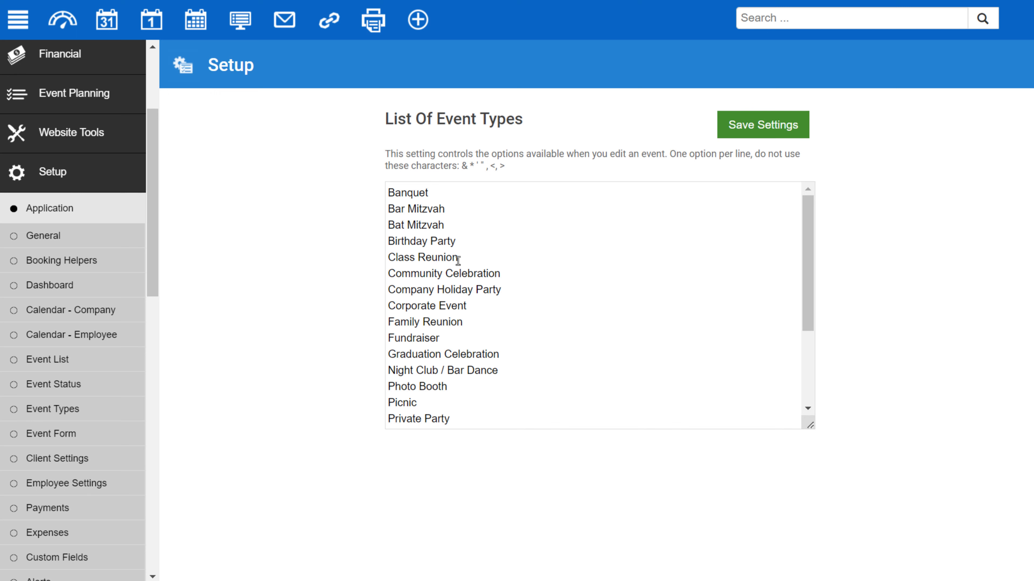
scroll(453, 302, down, 3)
scroll(509, 321, up, 2)
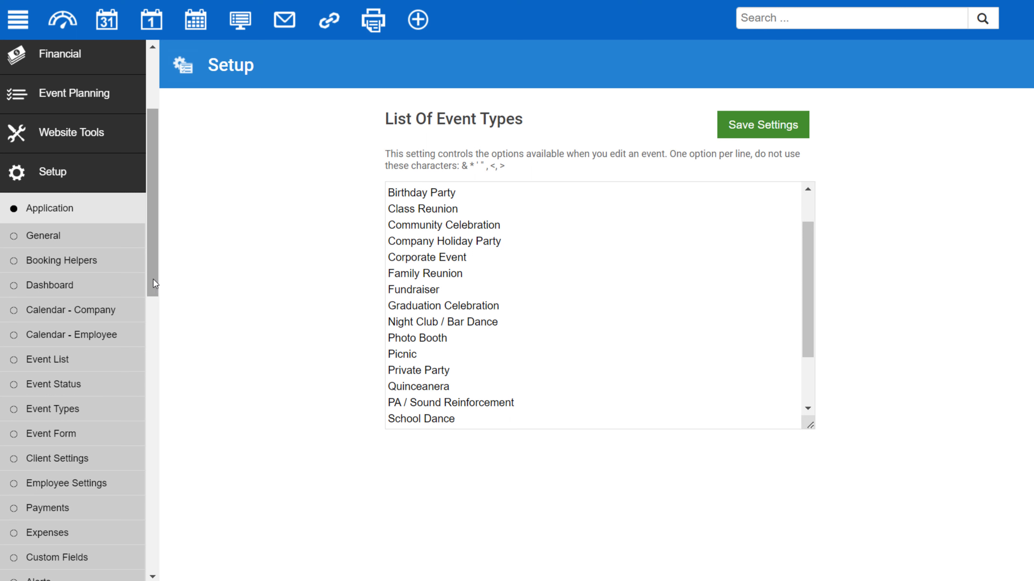
Open the Event Form settings and review the default options for adding a new event.
drag(153, 280, 154, 303)
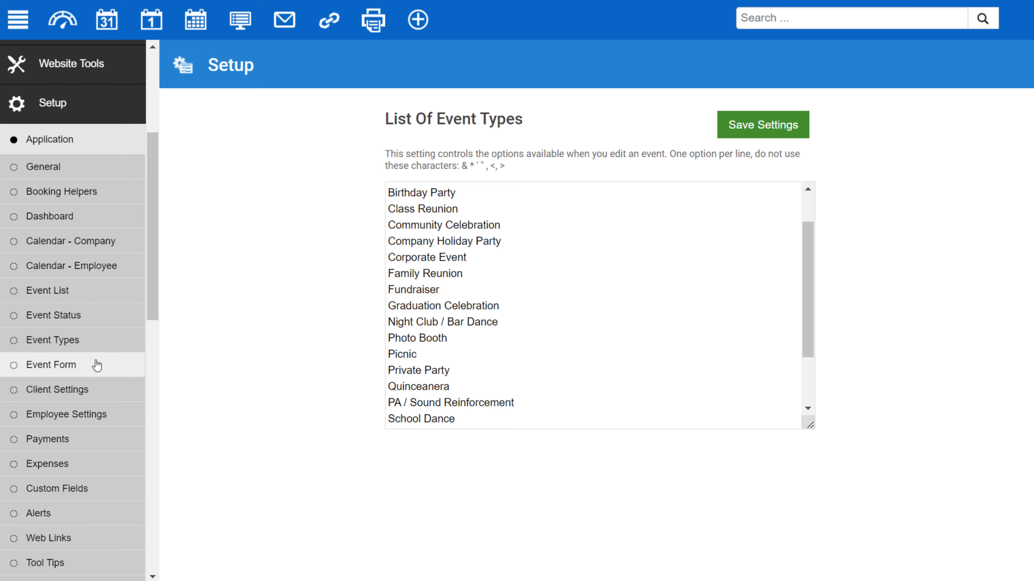
click(97, 366)
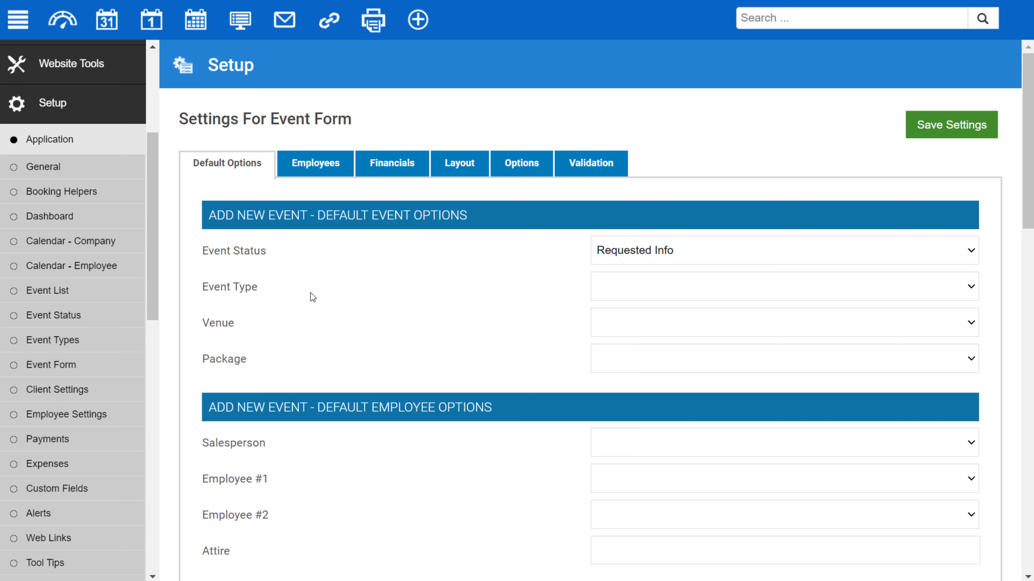
scroll(351, 261, down, 8)
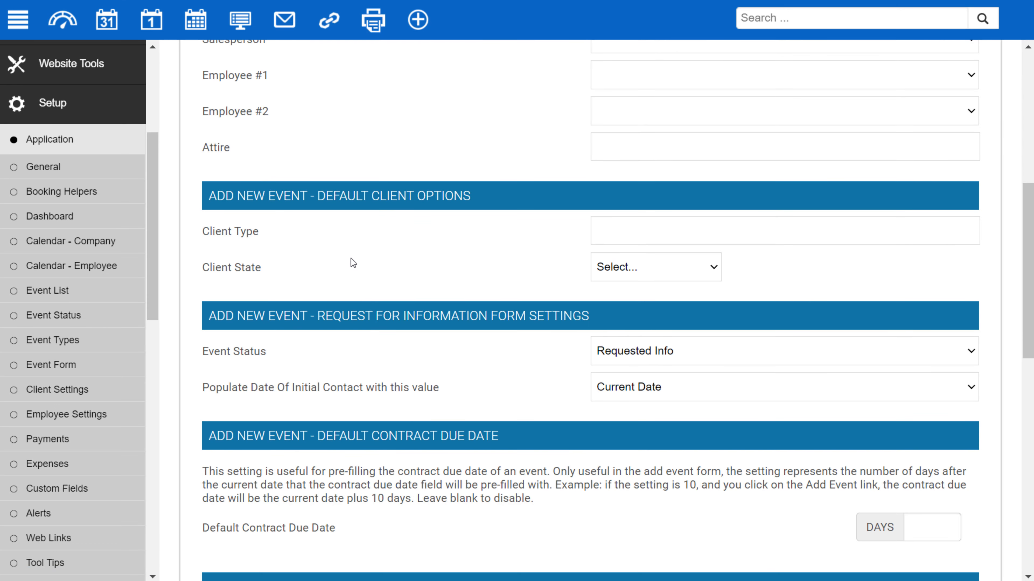
scroll(350, 263, down, 2)
scroll(348, 291, down, 2)
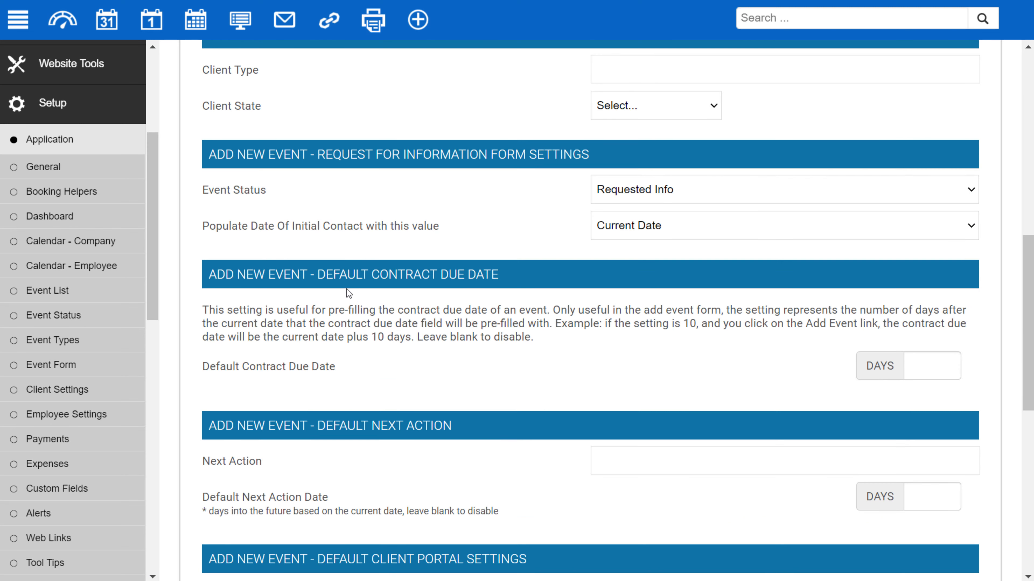
scroll(346, 289, down, 4)
scroll(345, 291, up, 18)
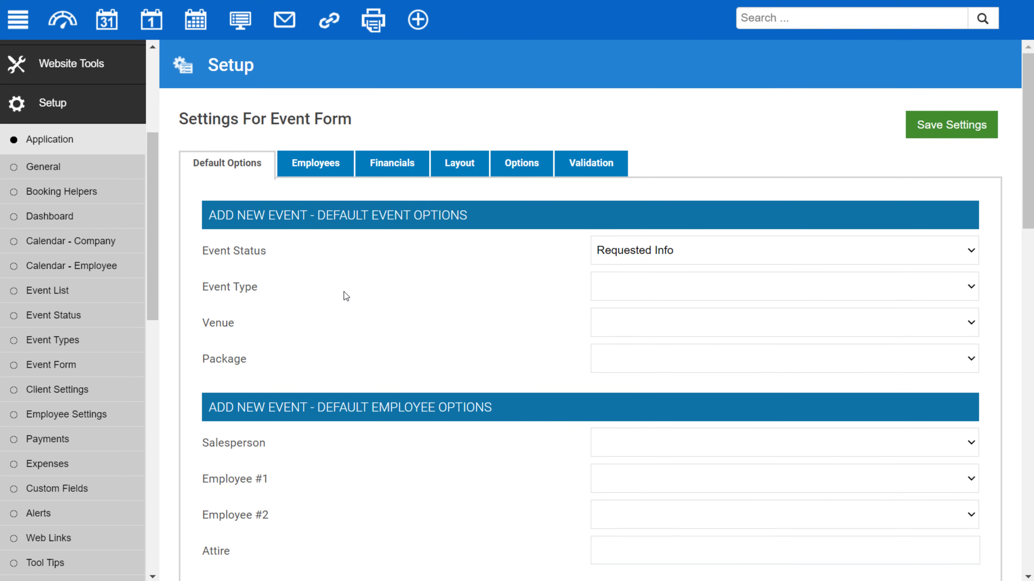
Review the event form's employee settings, including availability display, employee roles and maximum employees per event.
click(316, 169)
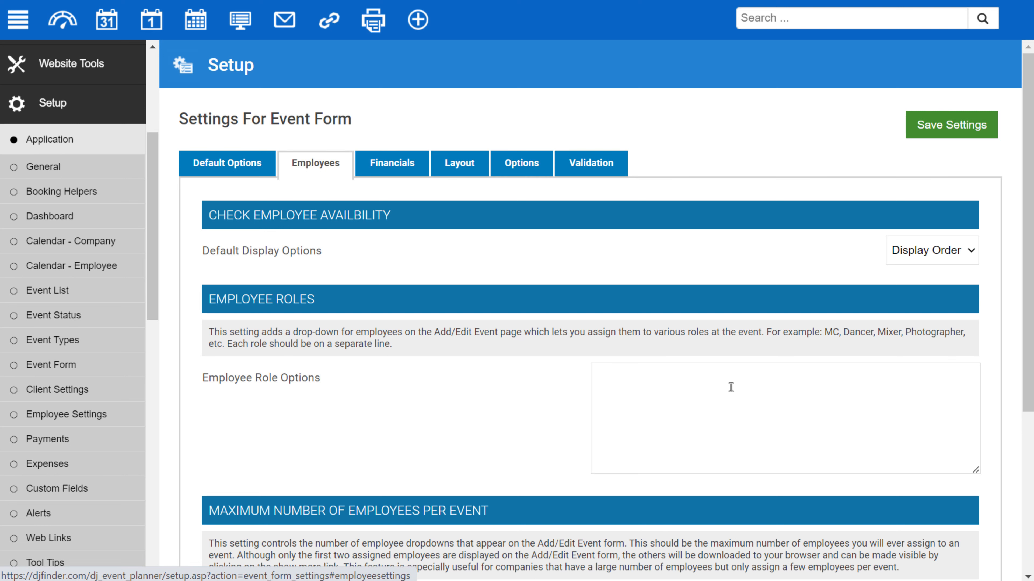
scroll(725, 384, down, 2)
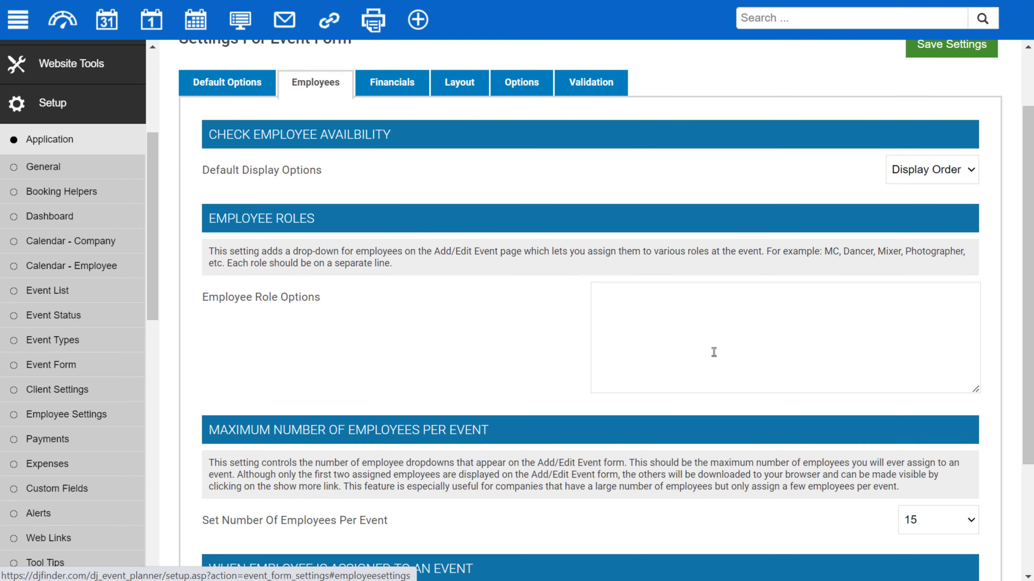
scroll(484, 294, down, 4)
scroll(482, 291, up, 6)
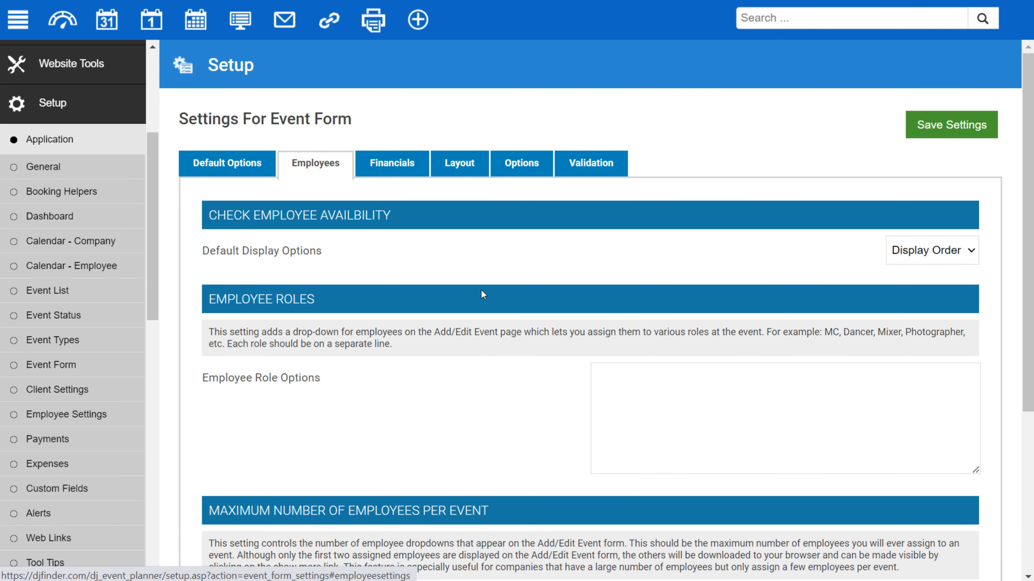
View the event form's Financials, Layout and Options settings in turn.
click(393, 174)
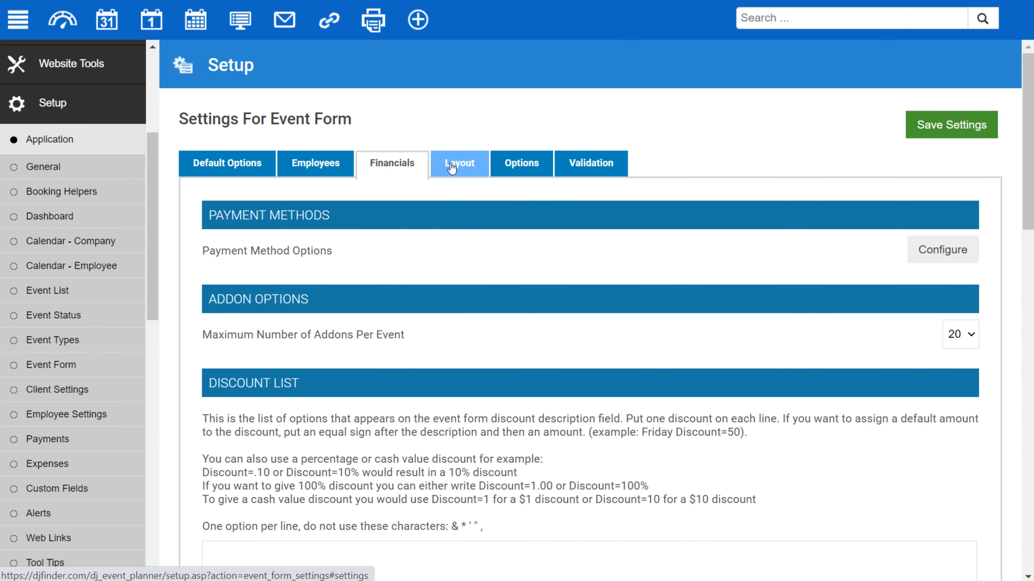
click(452, 165)
click(513, 161)
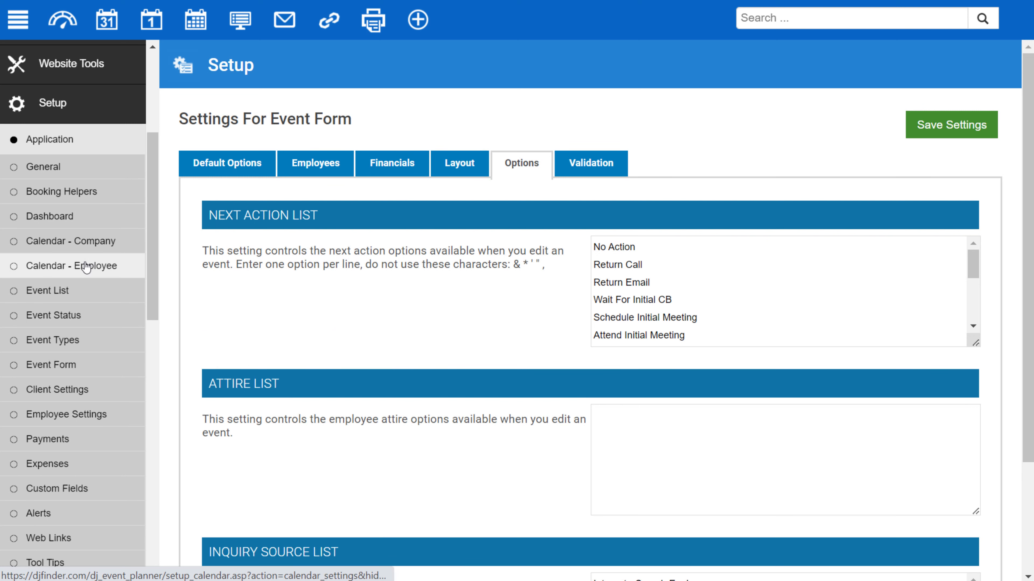
Open the Client Settings and view the sort order choices for the client list, keeping First Name, Last Name.
click(69, 393)
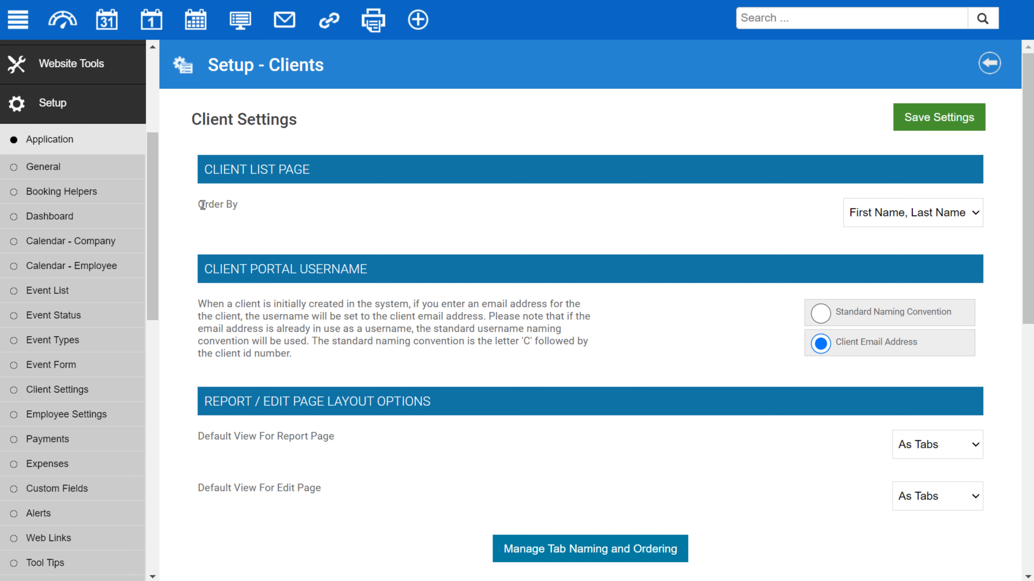
click(895, 208)
click(703, 216)
Try As One Page as the default view for the client report page, then return it to As Tabs.
click(924, 448)
click(920, 482)
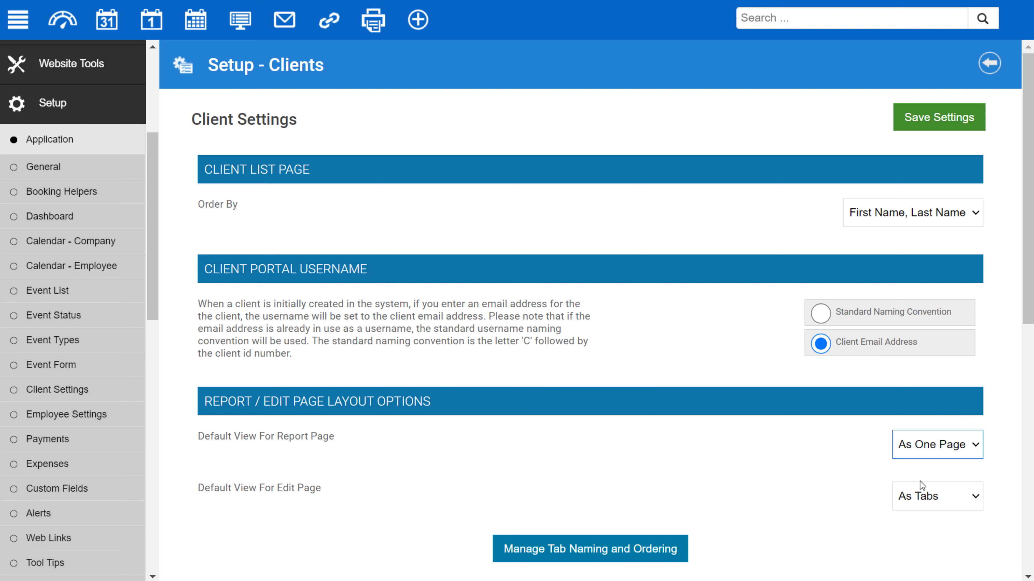
click(919, 448)
click(919, 466)
Go to the client list and open the full view of the listed client's record.
scroll(36, 85, up, 5)
click(41, 70)
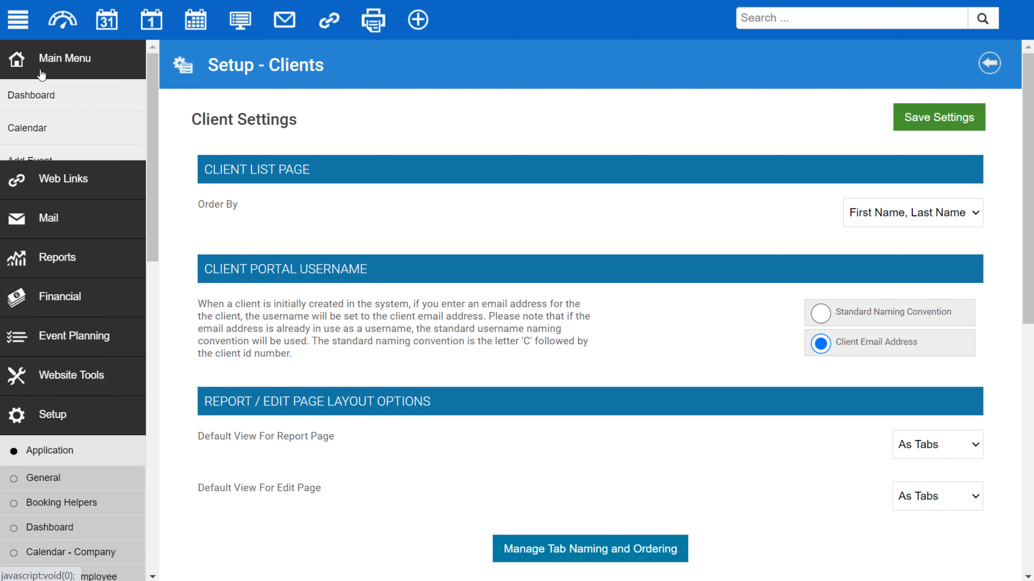
click(37, 262)
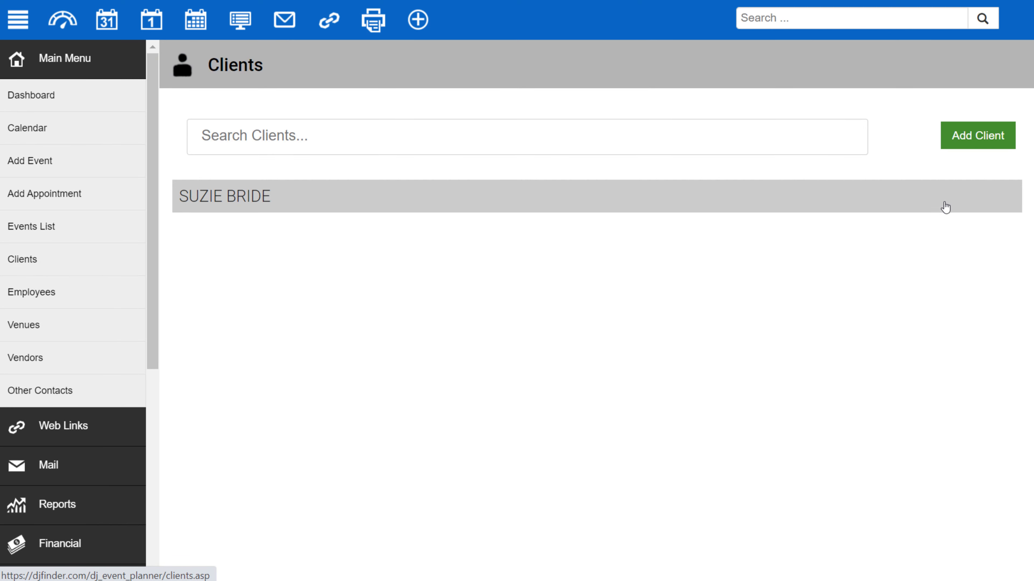
click(879, 210)
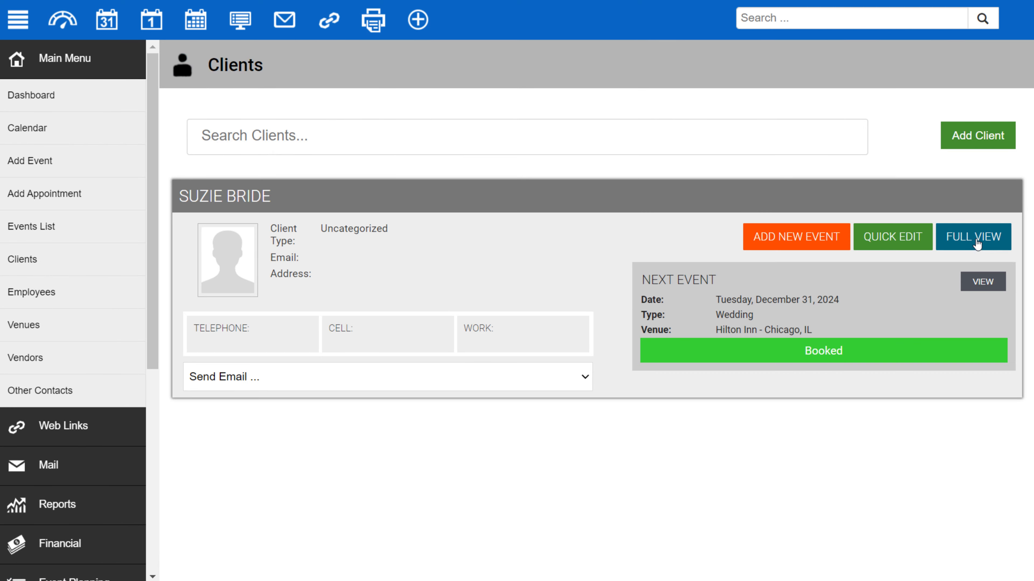
click(967, 239)
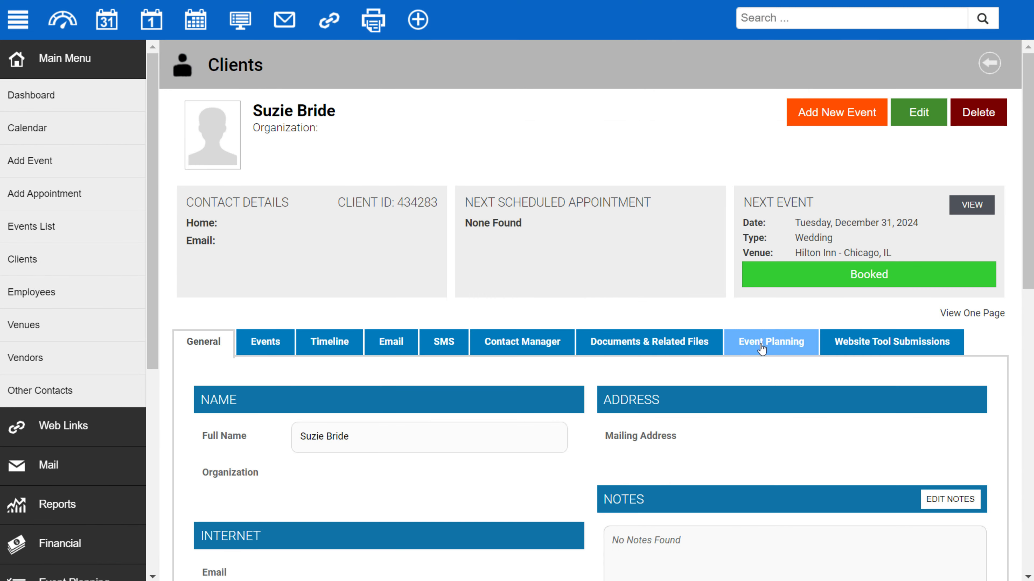
Switch the client record to the one-page view and look through its sections.
click(975, 314)
scroll(733, 267, down, 20)
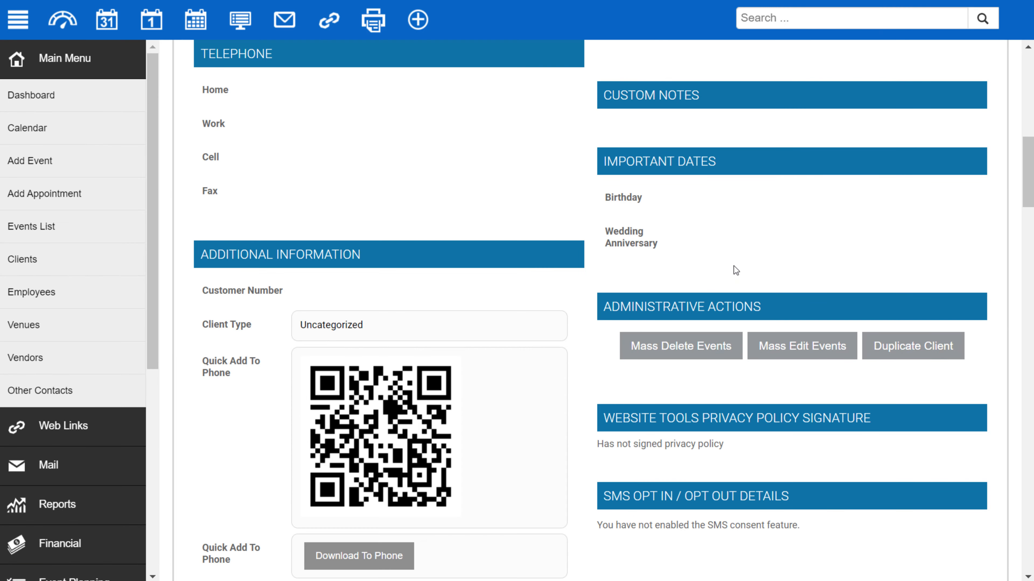
scroll(733, 268, down, 10)
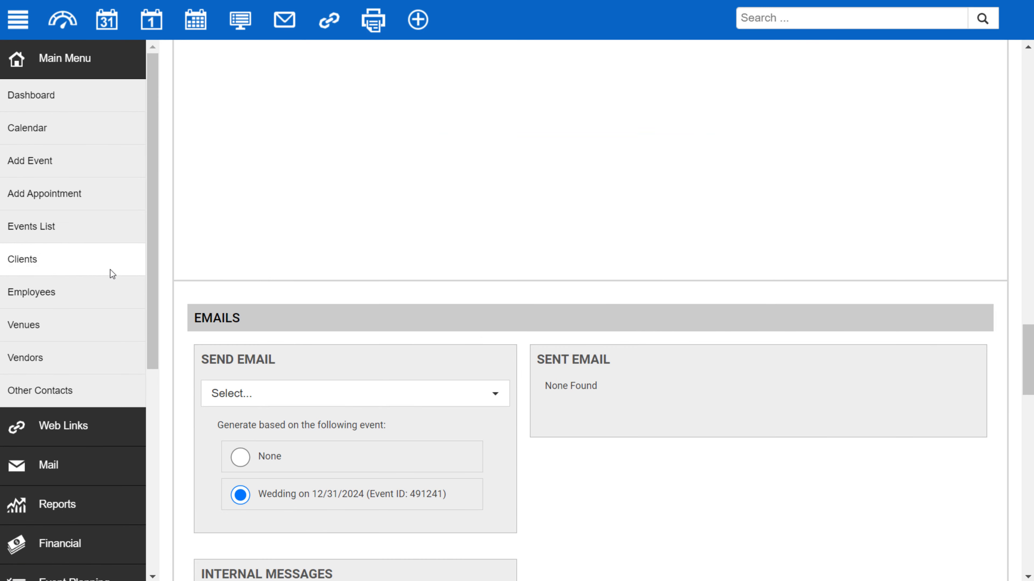
Open the Employee Settings page of the application setup to view its setting categories.
scroll(111, 273, down, 8)
click(73, 327)
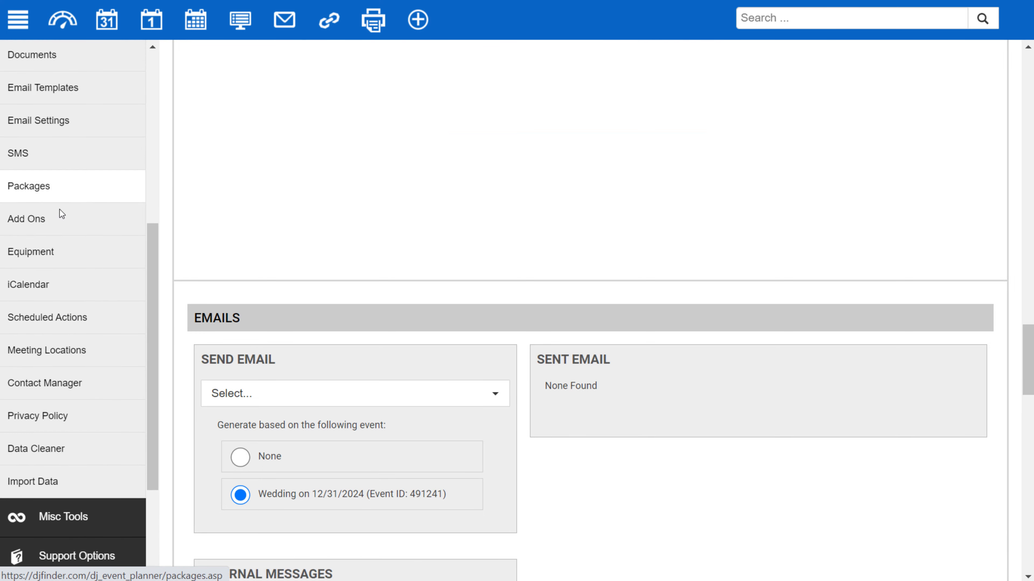
scroll(61, 220, up, 5)
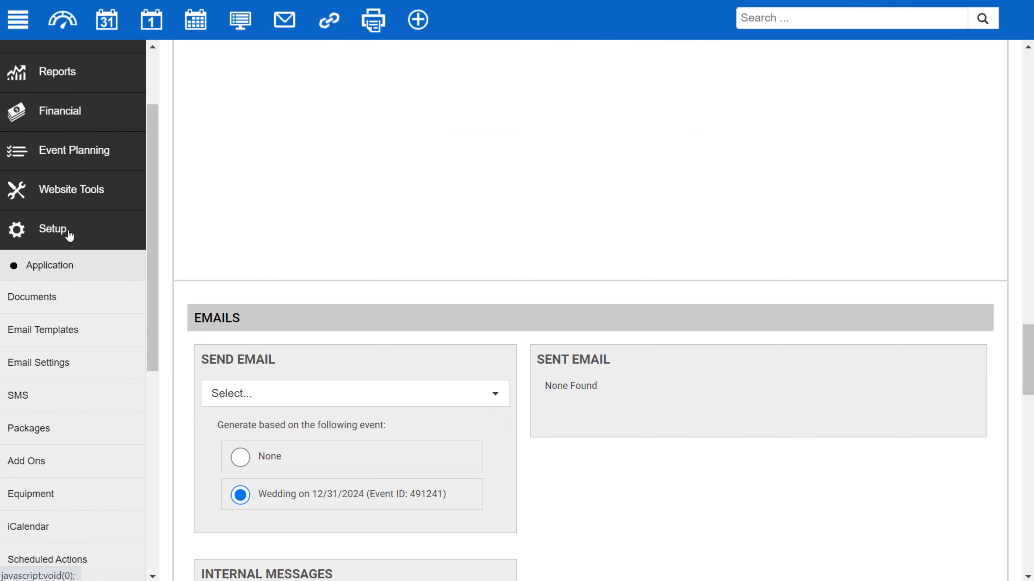
click(68, 267)
scroll(48, 326, down, 2)
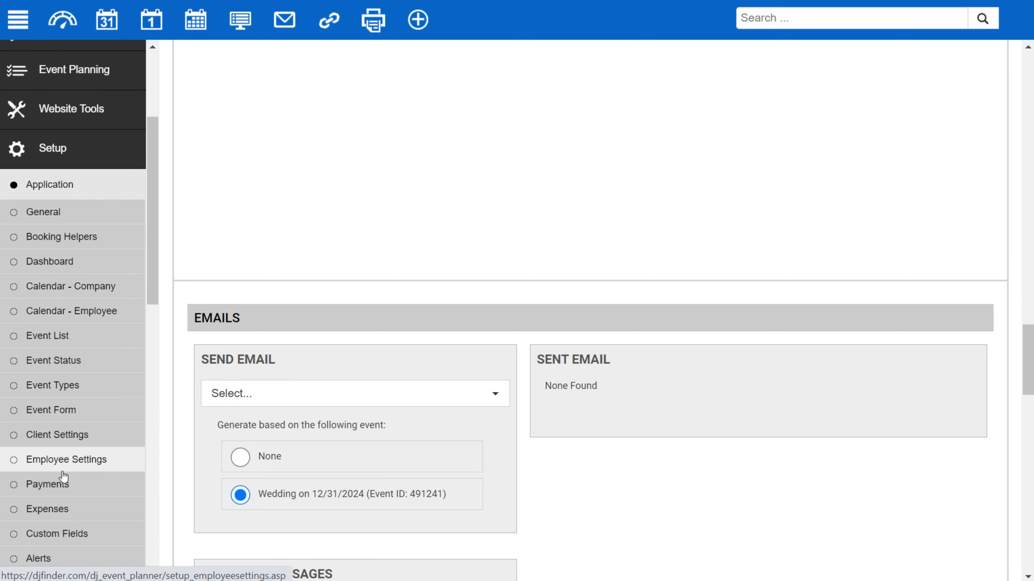
click(60, 460)
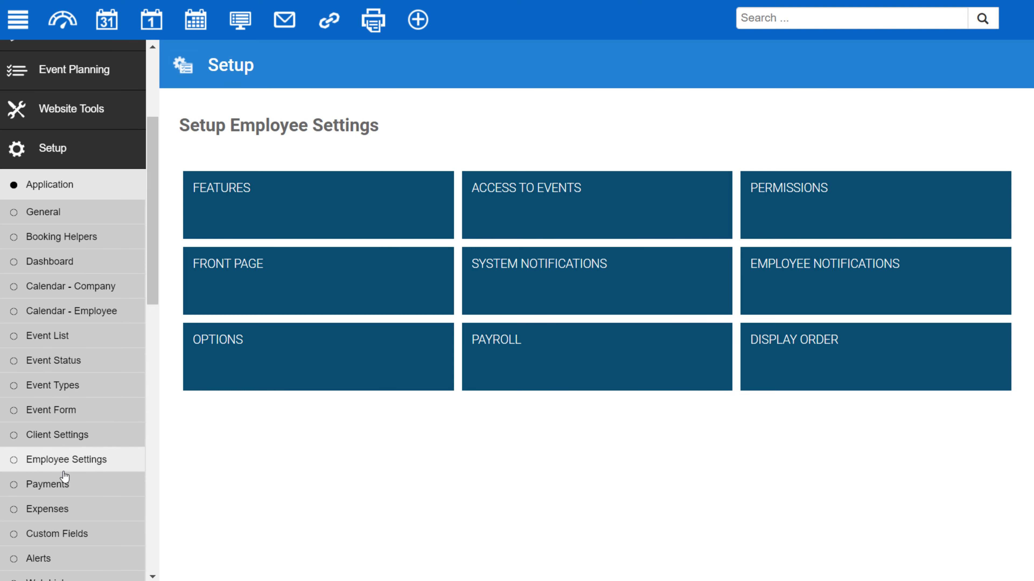
Open the Payments setup page and look over the list of client payment methods.
click(61, 485)
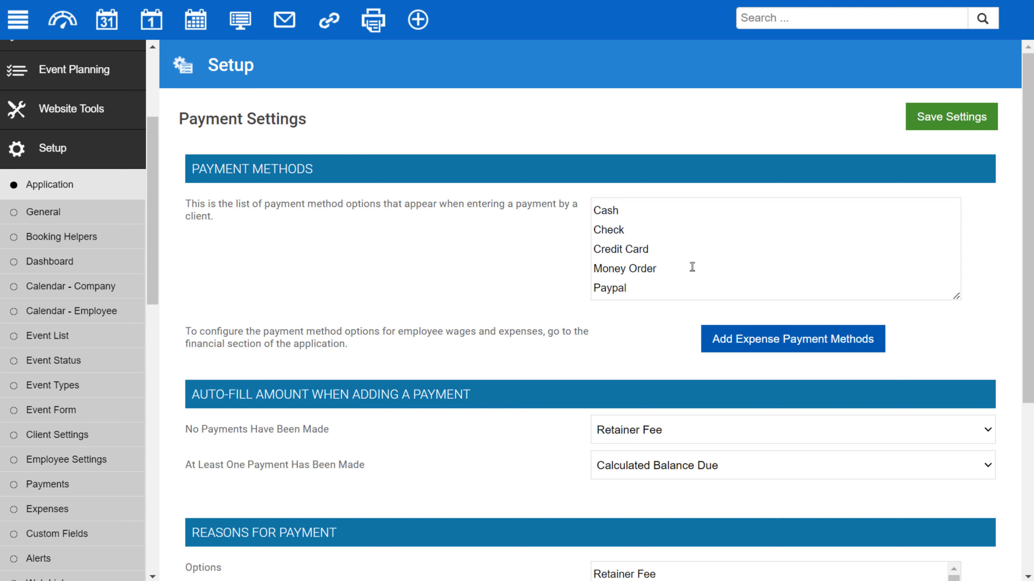
scroll(558, 268, down, 2)
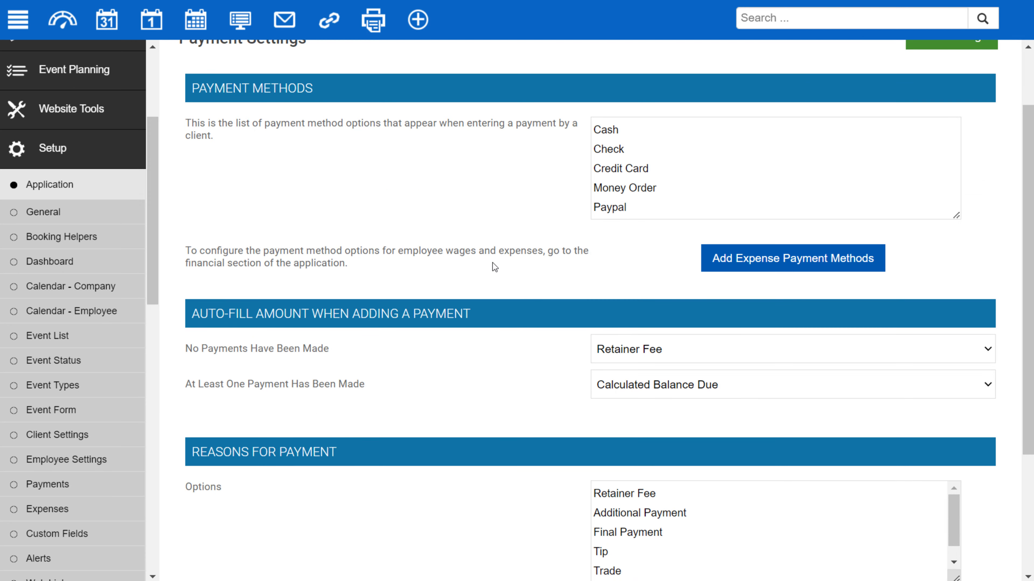
scroll(504, 269, down, 2)
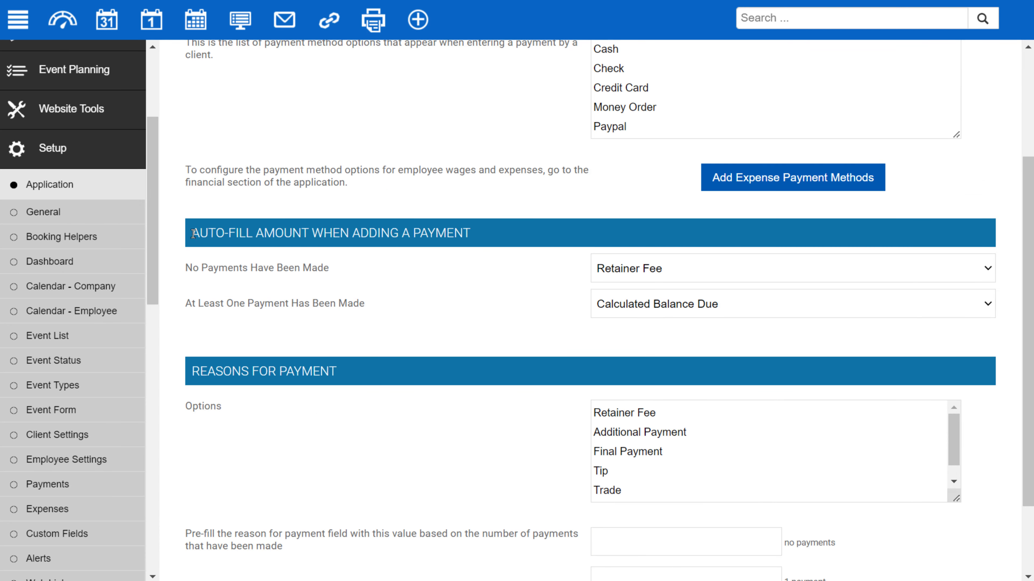
View the auto-fill amount choices for no payments and for at least one payment, keeping Retainer Fee and Calculated Balance Due.
drag(192, 232, 458, 251)
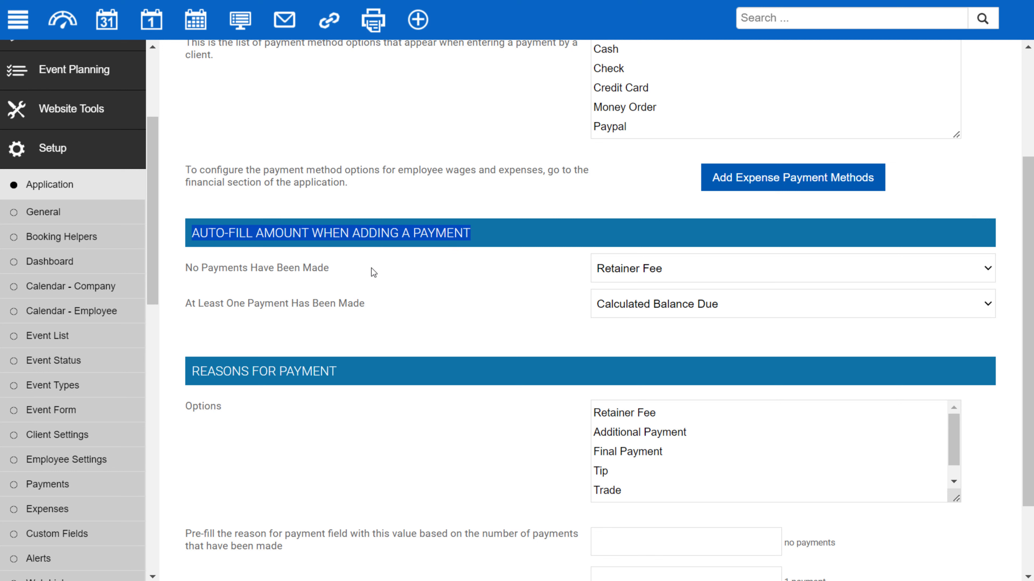
click(622, 276)
click(555, 274)
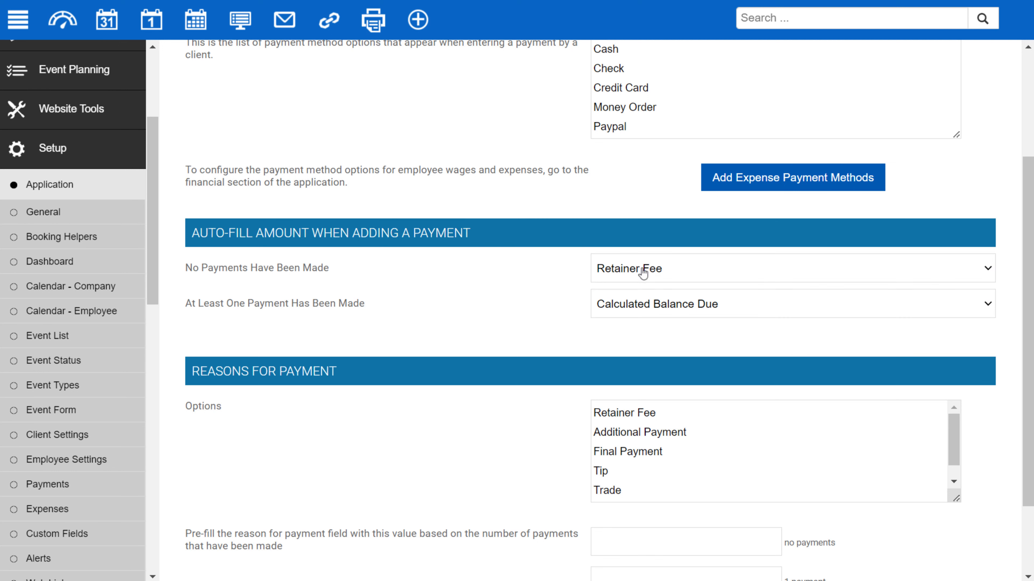
click(645, 273)
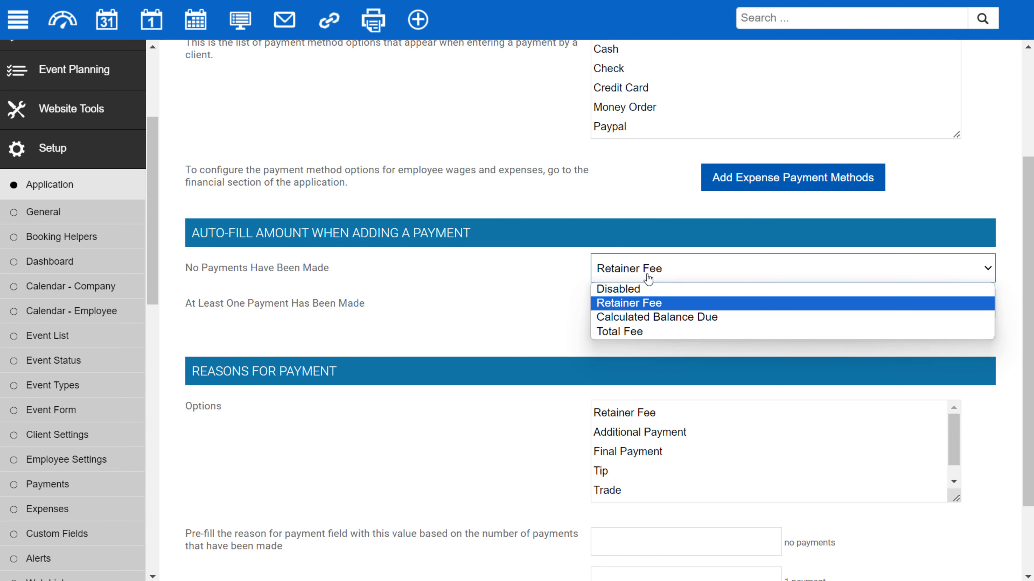
click(545, 278)
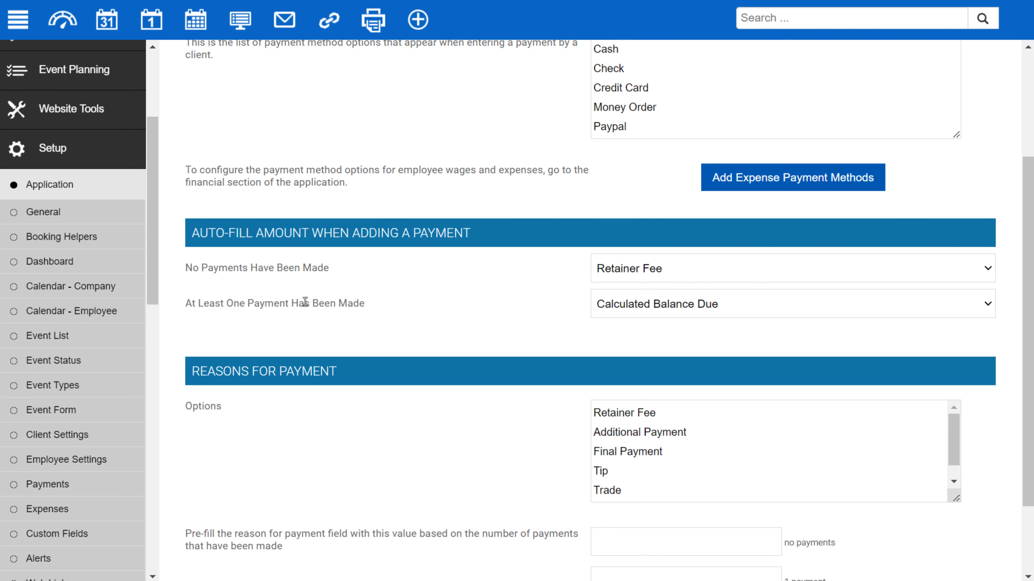
click(609, 310)
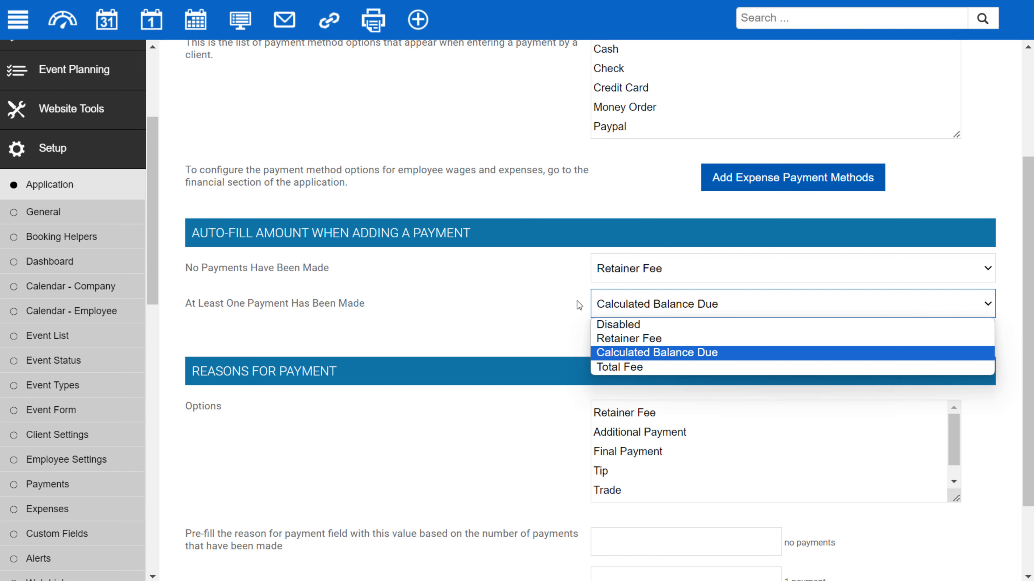
click(516, 304)
Examine the reasons for payment options and the pre-fill fields based on the number of payments made.
scroll(515, 303, down, 2)
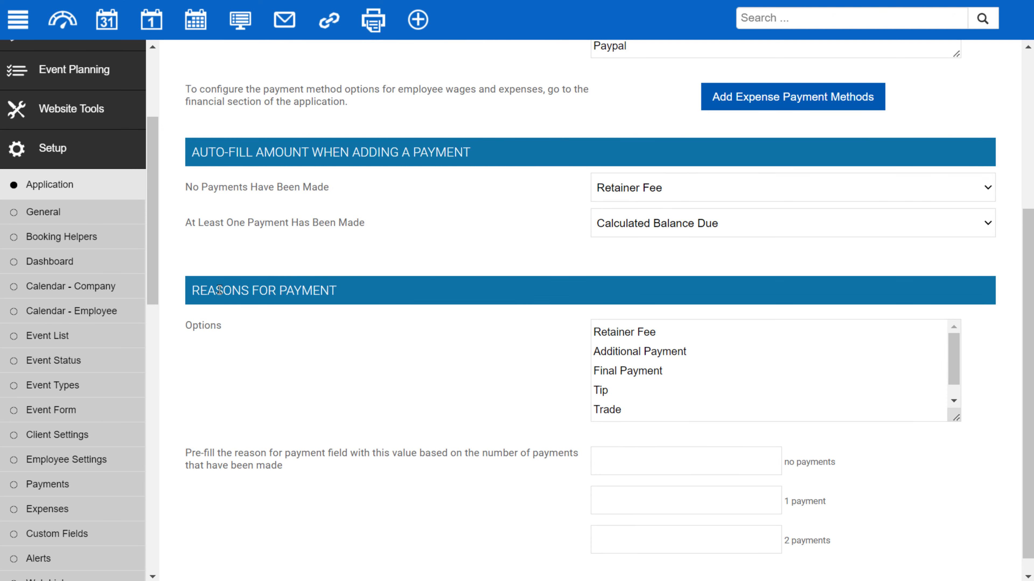
scroll(220, 290, down, 1)
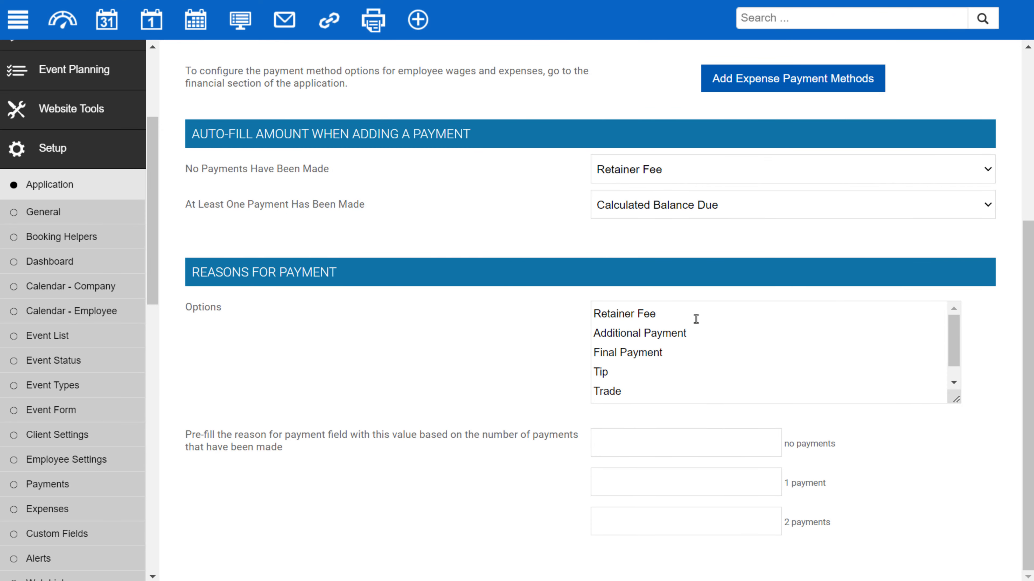
scroll(701, 330, down, 1)
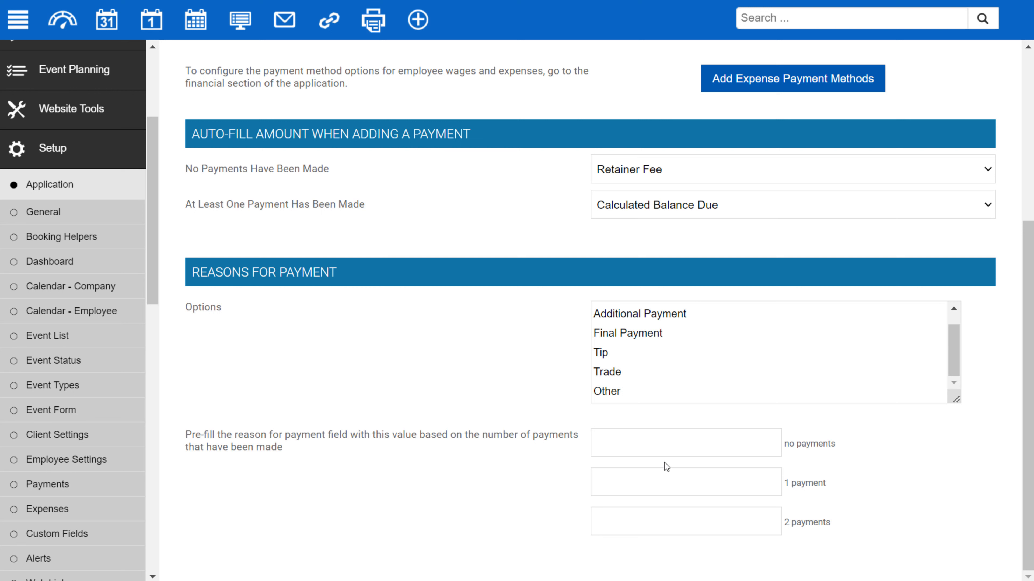
click(689, 445)
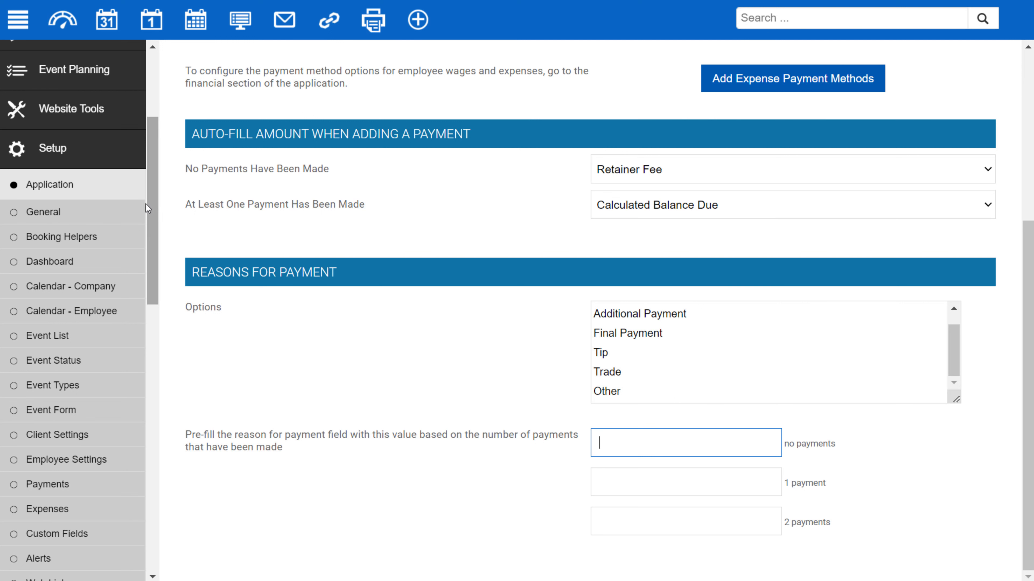
Open the expense options and try the Payment Category and Payment Method types with the new value field.
scroll(125, 235, down, 2)
click(69, 436)
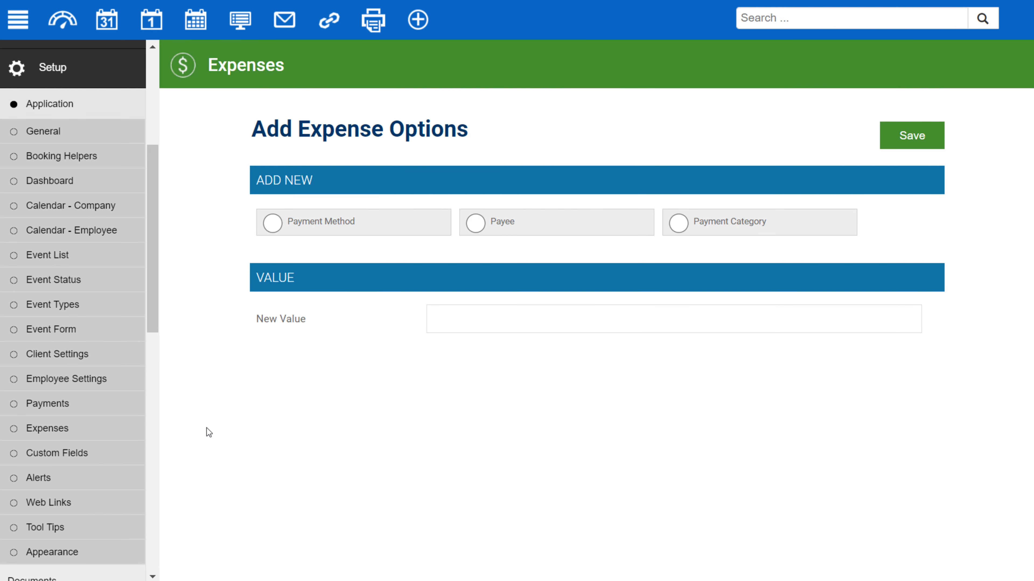
click(303, 230)
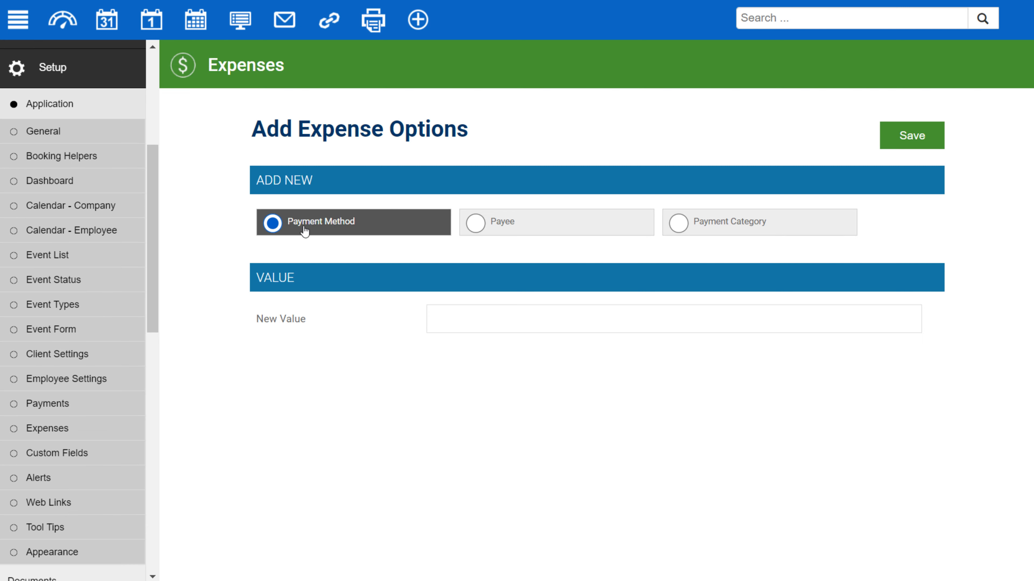
click(646, 234)
click(692, 228)
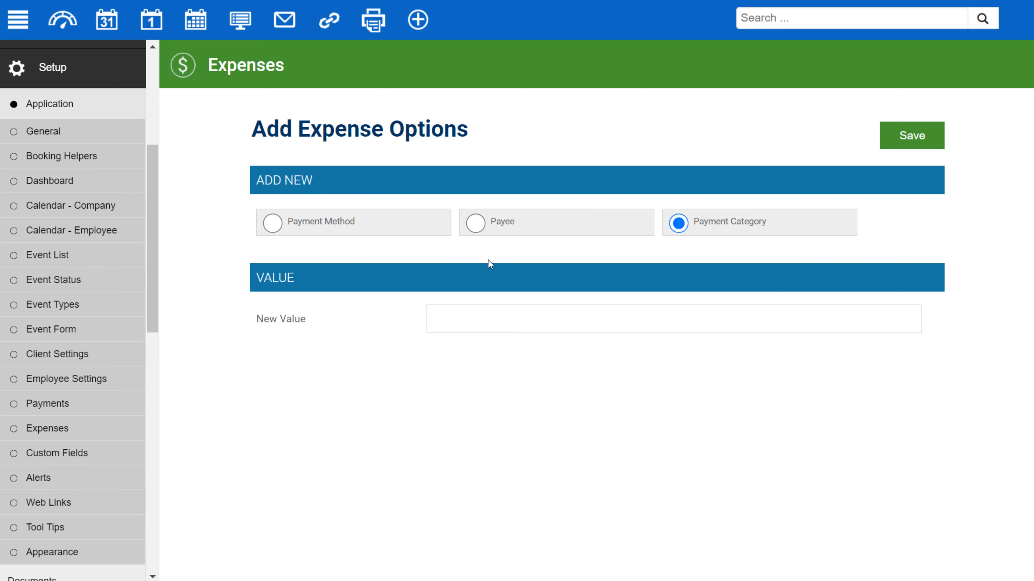
click(460, 317)
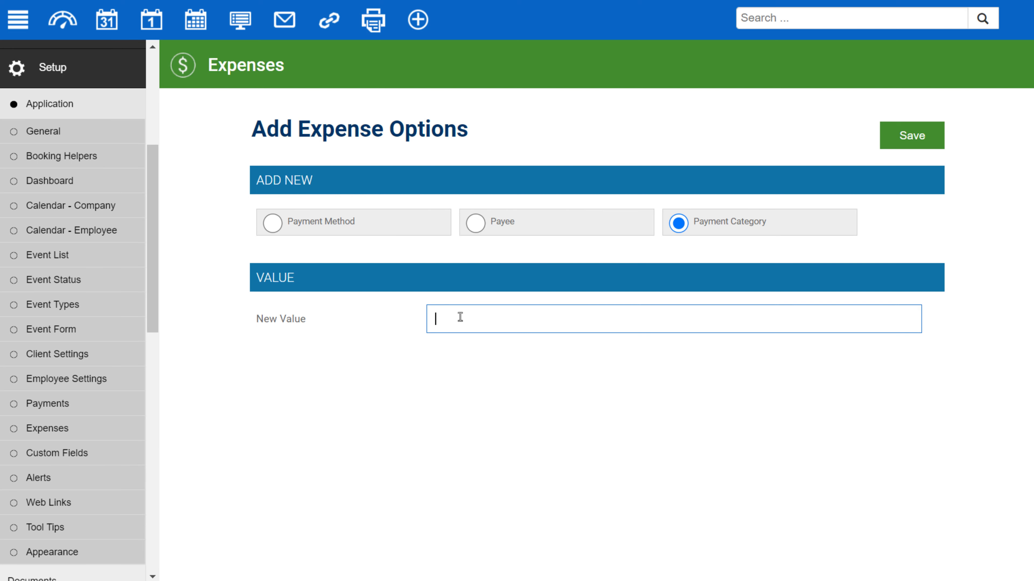
click(398, 230)
click(484, 315)
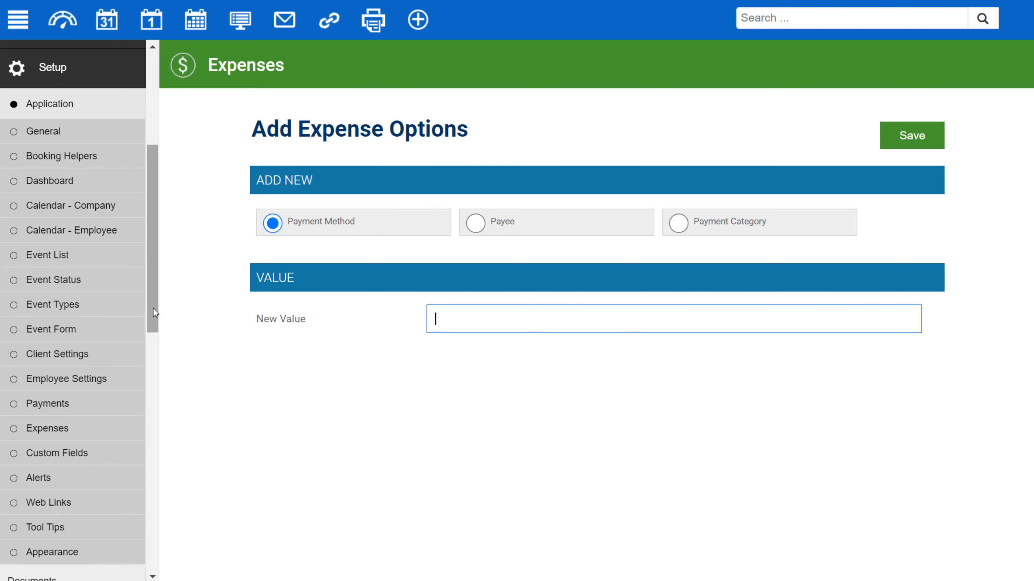
View the custom fields categories, then open the Alerts setup page and look through its alerts.
scroll(154, 308, down, 4)
click(104, 299)
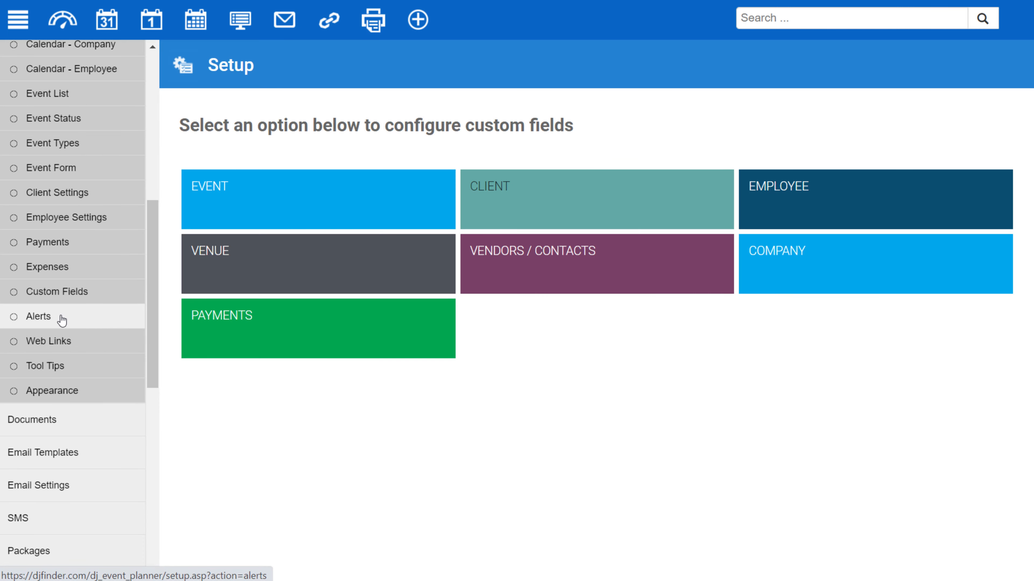
click(43, 318)
scroll(269, 287, down, 15)
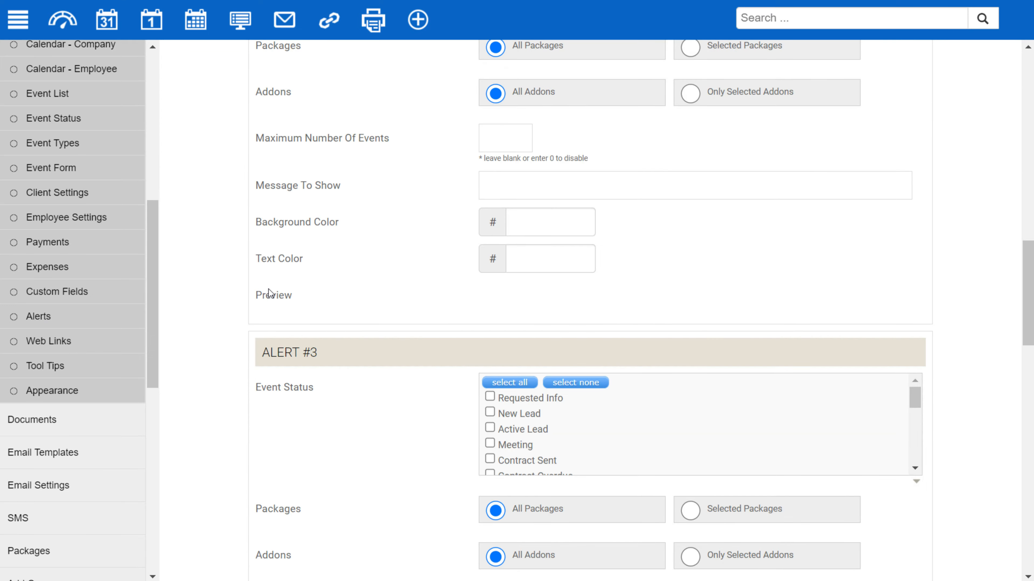
scroll(269, 293, down, 12)
scroll(272, 289, up, 20)
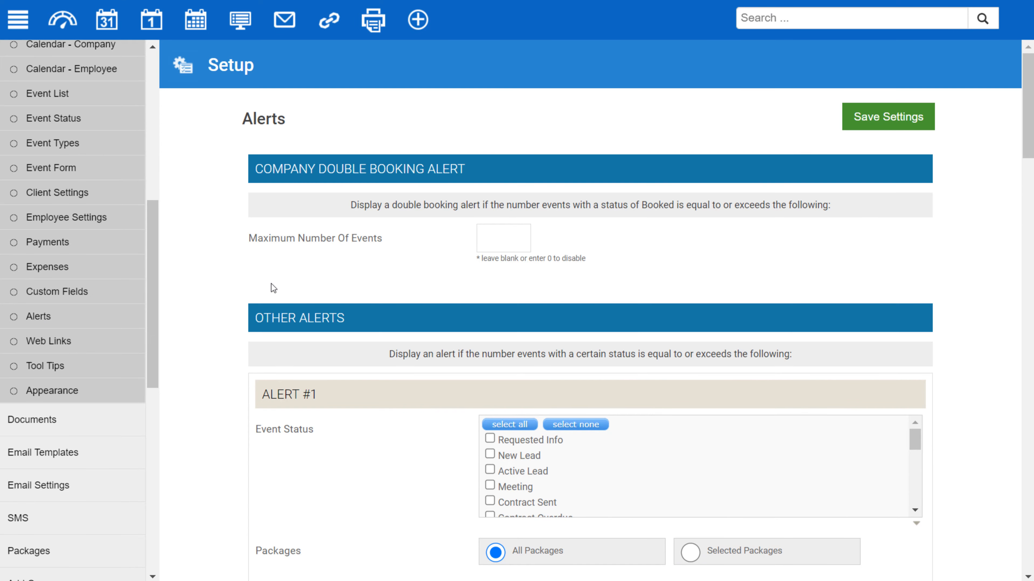
scroll(271, 288, down, 5)
scroll(272, 287, up, 5)
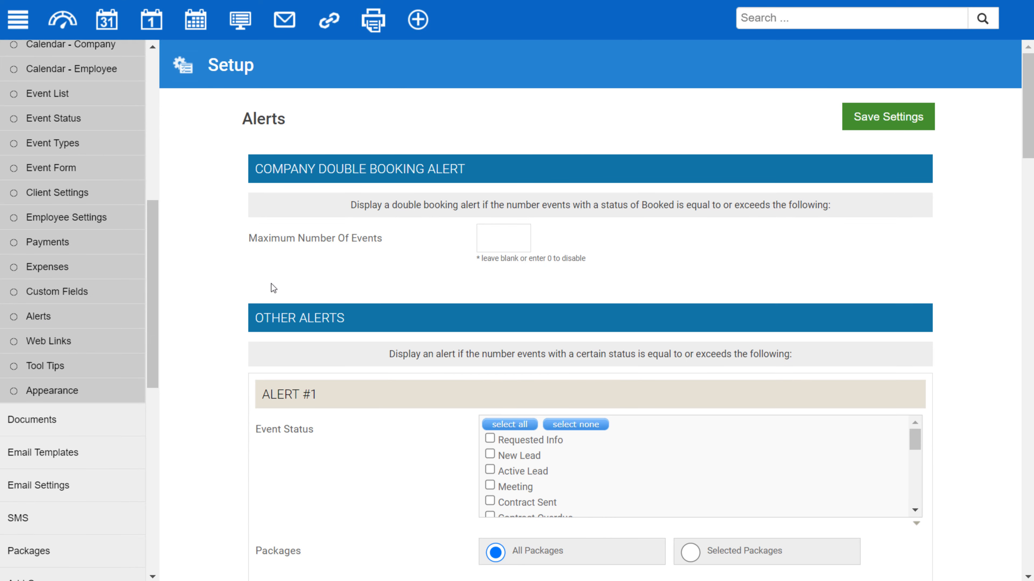
Examine the event limit for the company double booking alert and the settings available for Alert #1.
click(503, 238)
scroll(432, 256, down, 2)
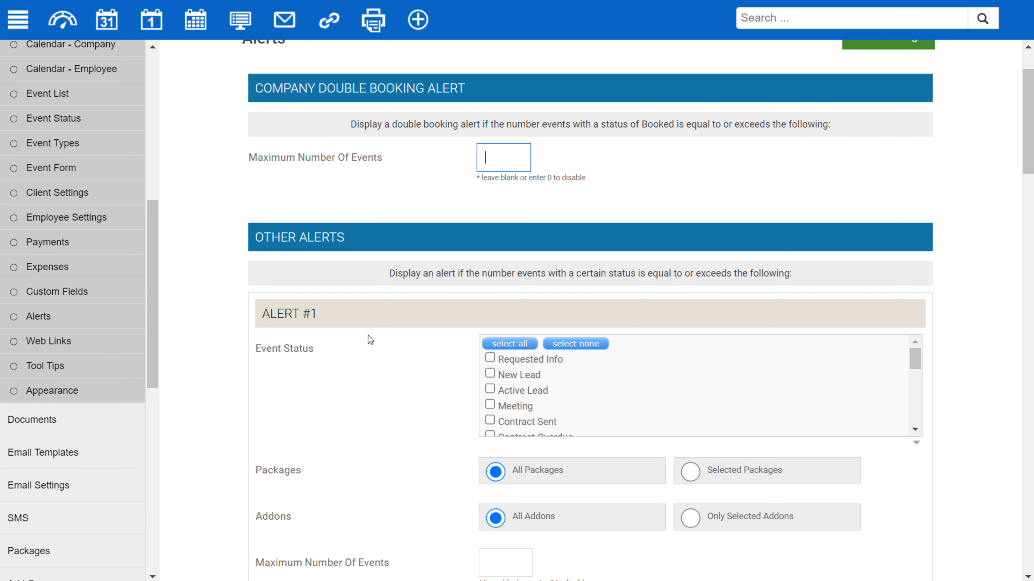
scroll(346, 326, down, 2)
scroll(285, 301, up, 2)
scroll(237, 283, down, 4)
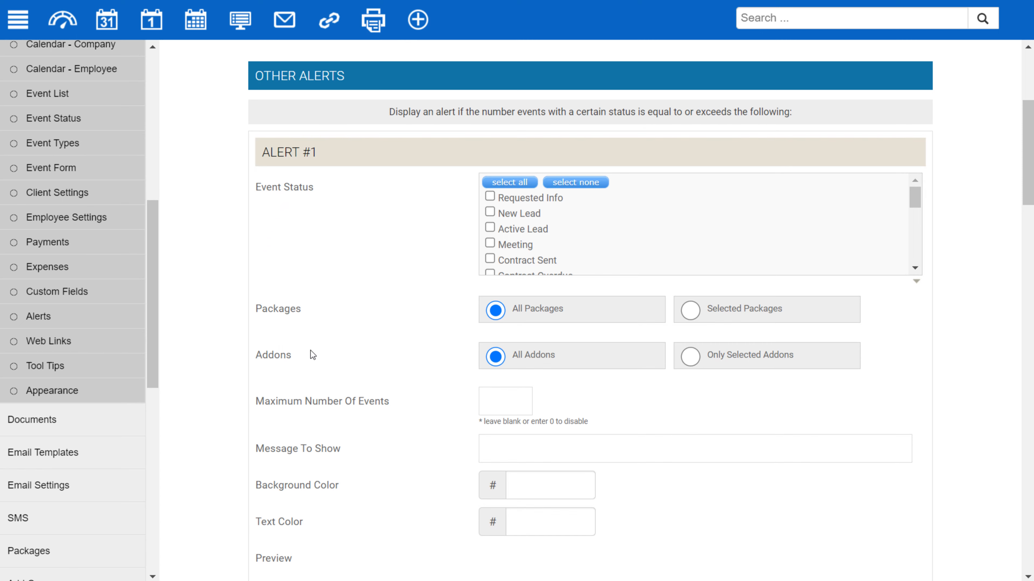
scroll(393, 372, down, 2)
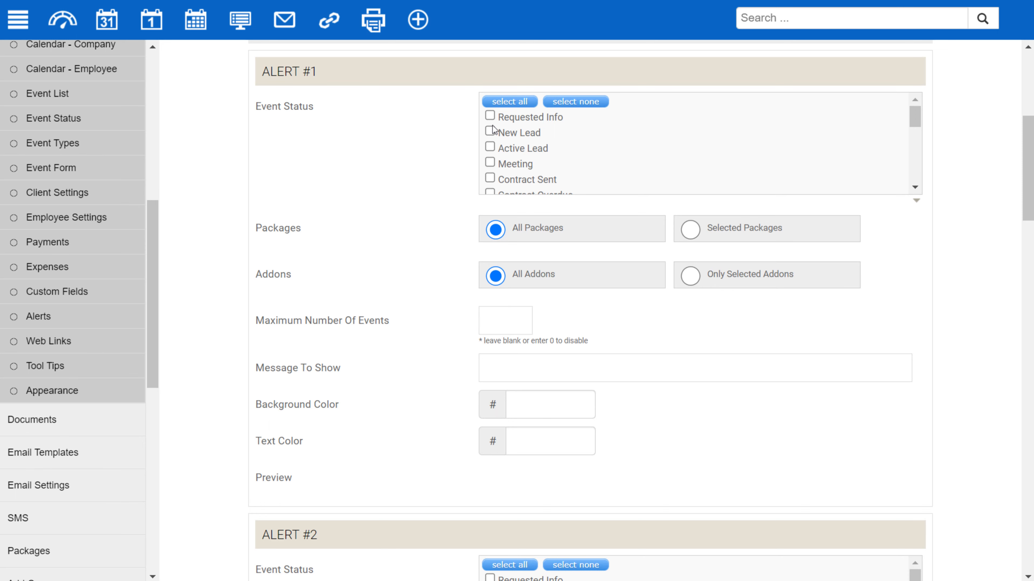
Select the Contract Sent, Contract Overdue, Pending and Booked event statuses for Alert #1.
scroll(492, 133, down, 2)
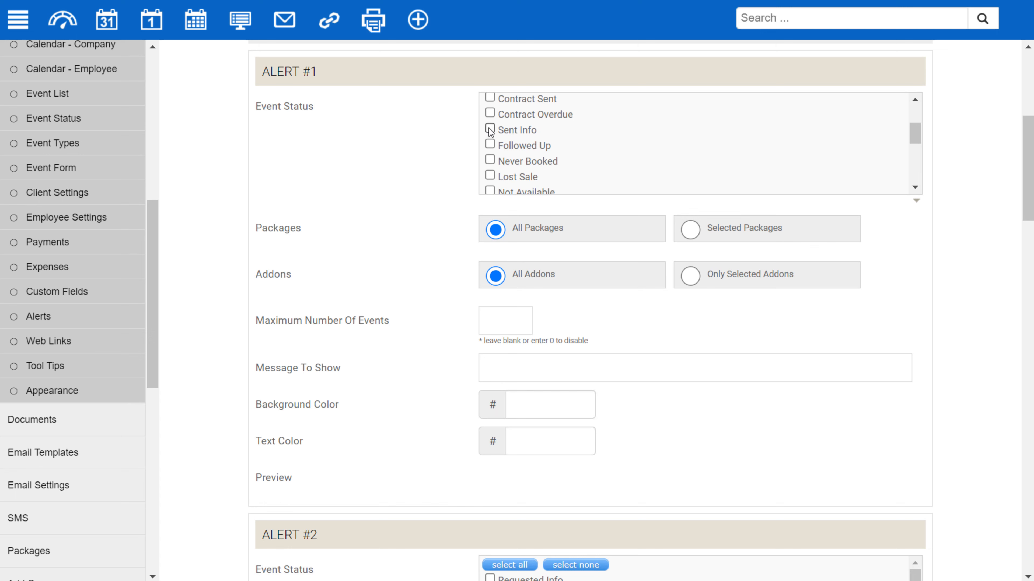
click(489, 98)
click(490, 114)
scroll(489, 163, up, 2)
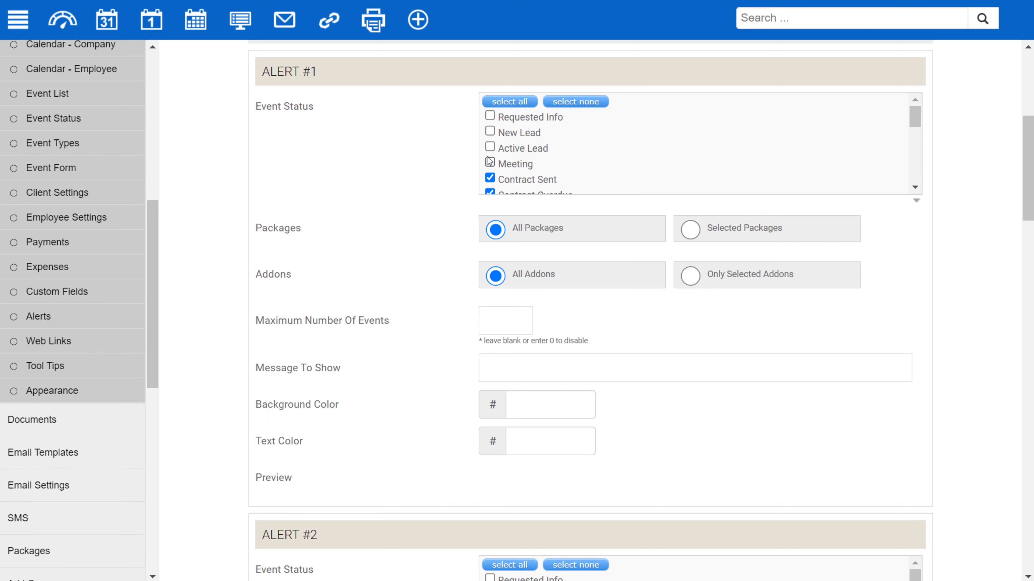
scroll(490, 161, down, 4)
click(490, 141)
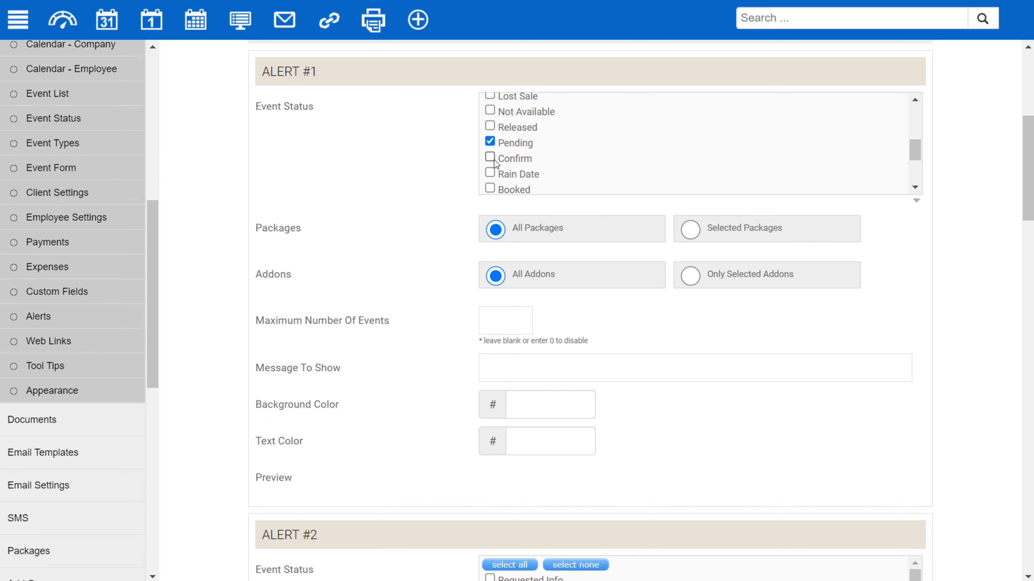
click(490, 188)
Restrict Alert #1 to only selected addons and set its maximum number of events to 3.
click(690, 276)
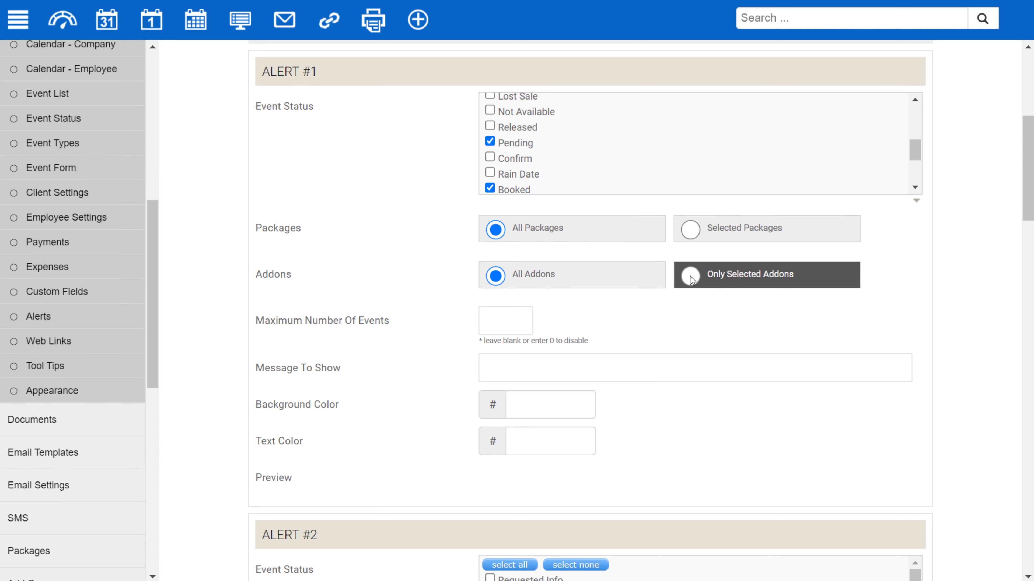
scroll(448, 353, down, 2)
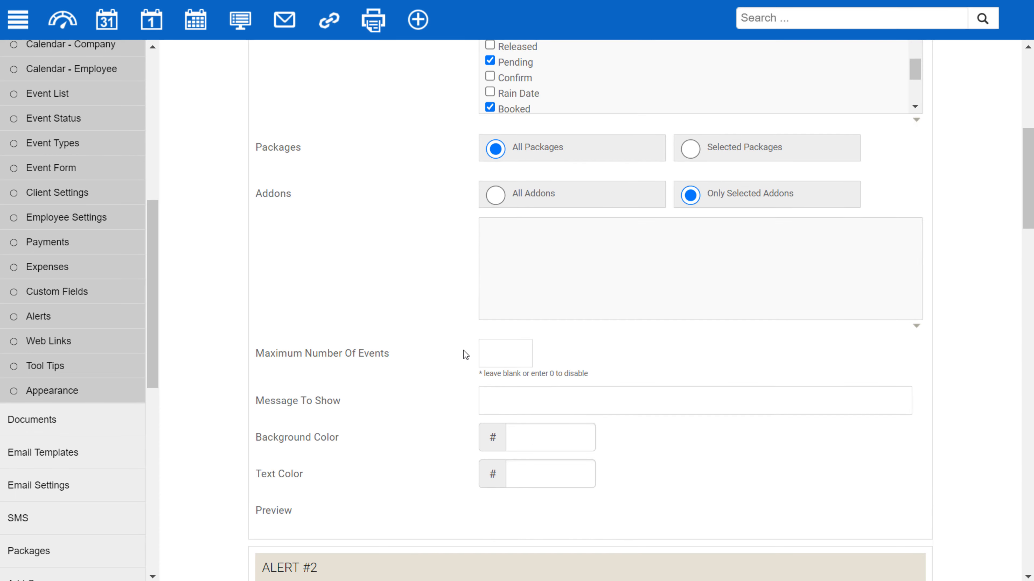
click(491, 348)
text(3)
Enter "No MOre Photobooths availa" as the message to show for Alert #1.
click(532, 393)
text(No )
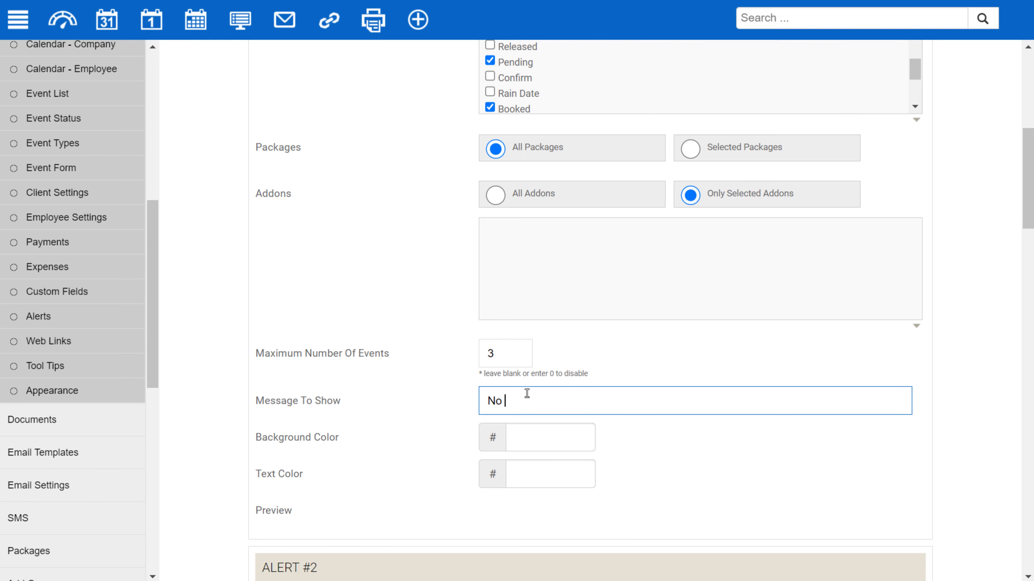
text(MOre Photoboo)
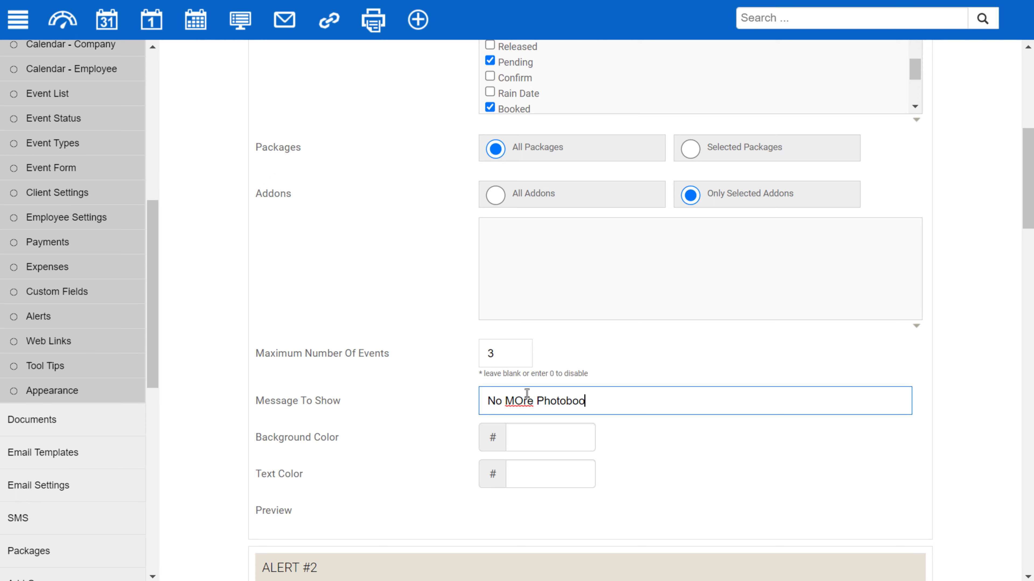
text(ths availa)
Set Alert #1's background color to FF5912 and pick a color for its text.
click(526, 437)
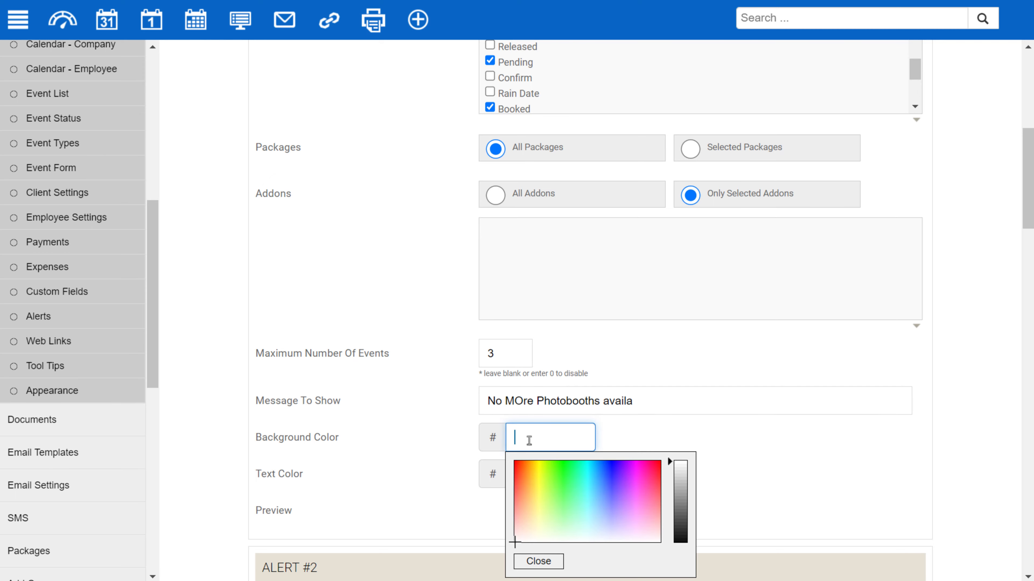
text(FF5912)
click(463, 471)
click(544, 471)
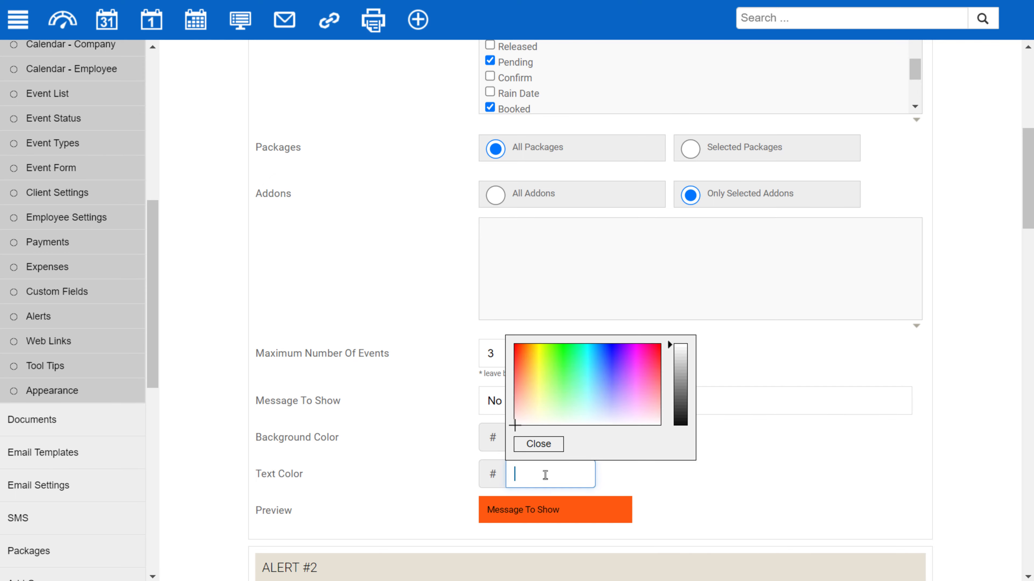
click(595, 393)
click(769, 395)
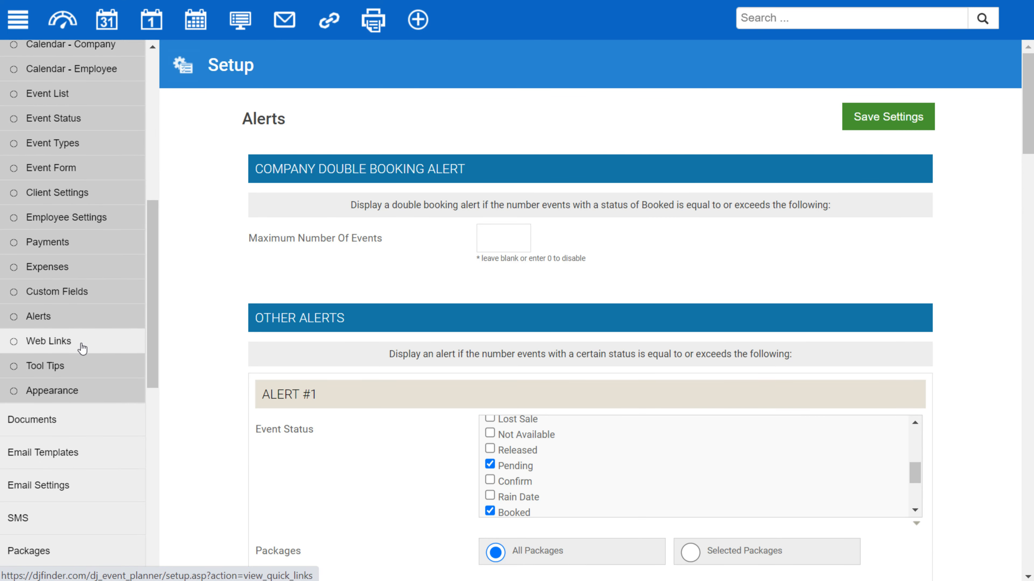
View the Web Links setup page, then open the Tool Tips page and look through the client tool tip fields.
click(77, 344)
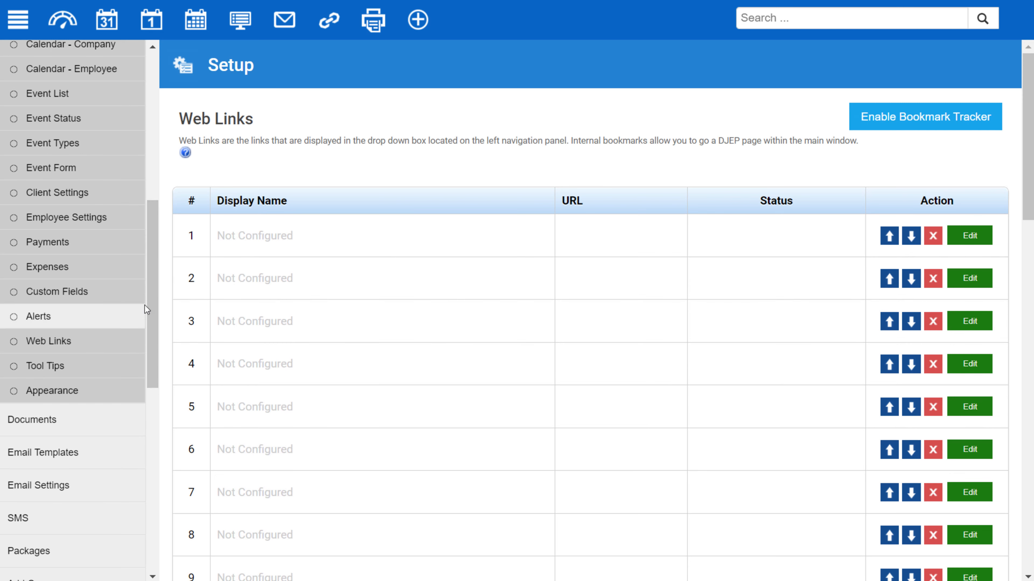
click(93, 365)
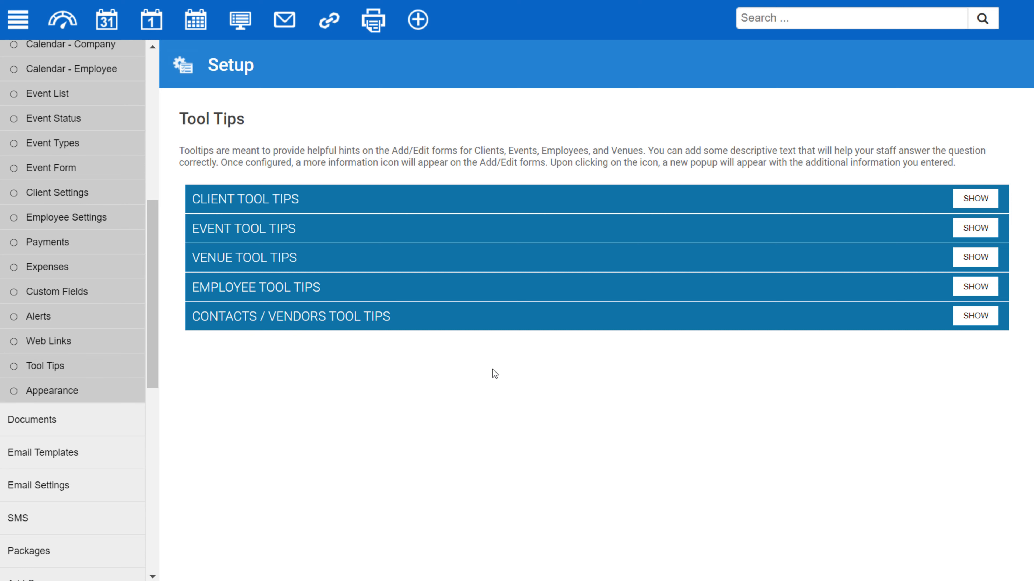
click(975, 198)
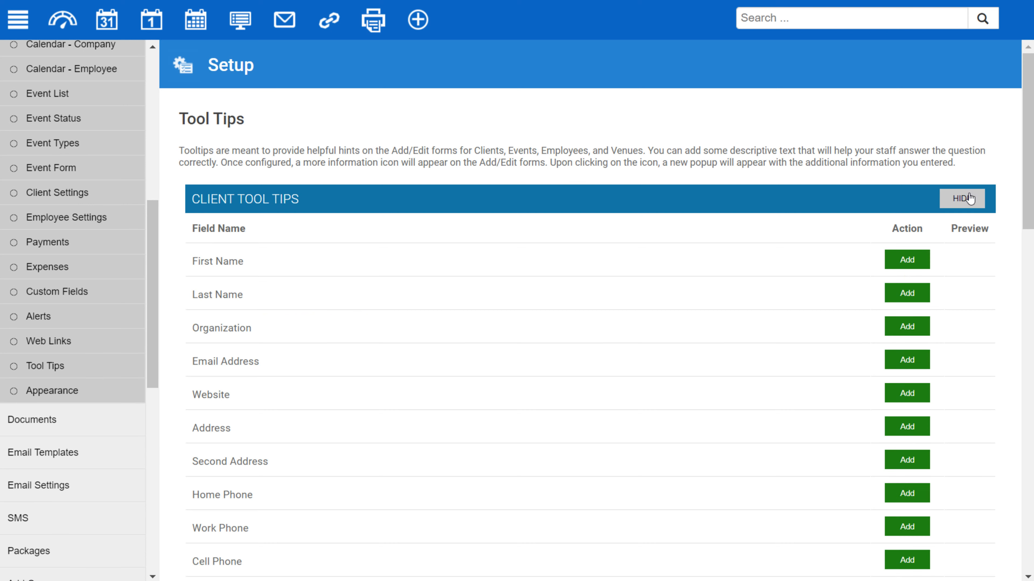
scroll(919, 154, down, 3)
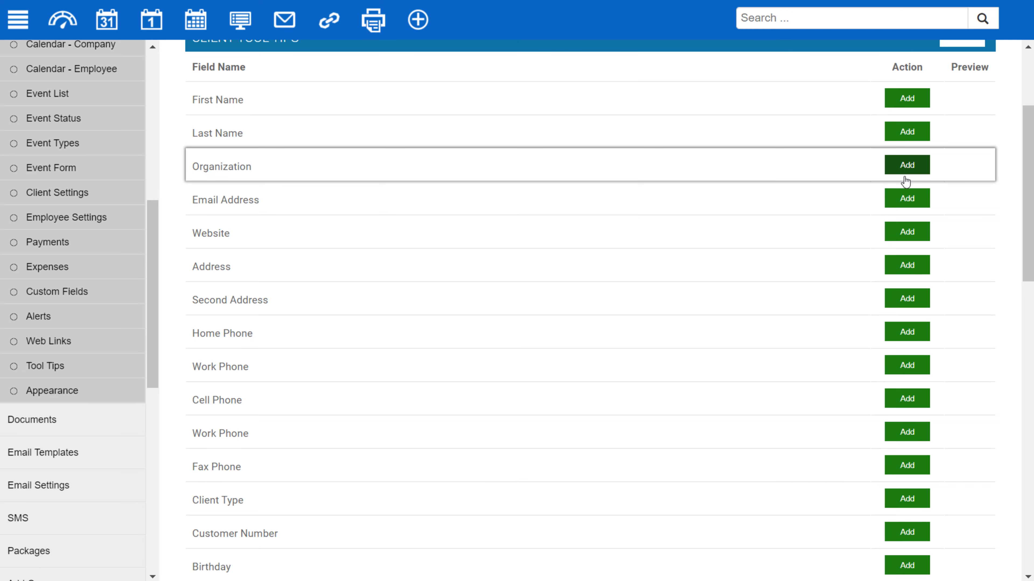
scroll(904, 178, down, 4)
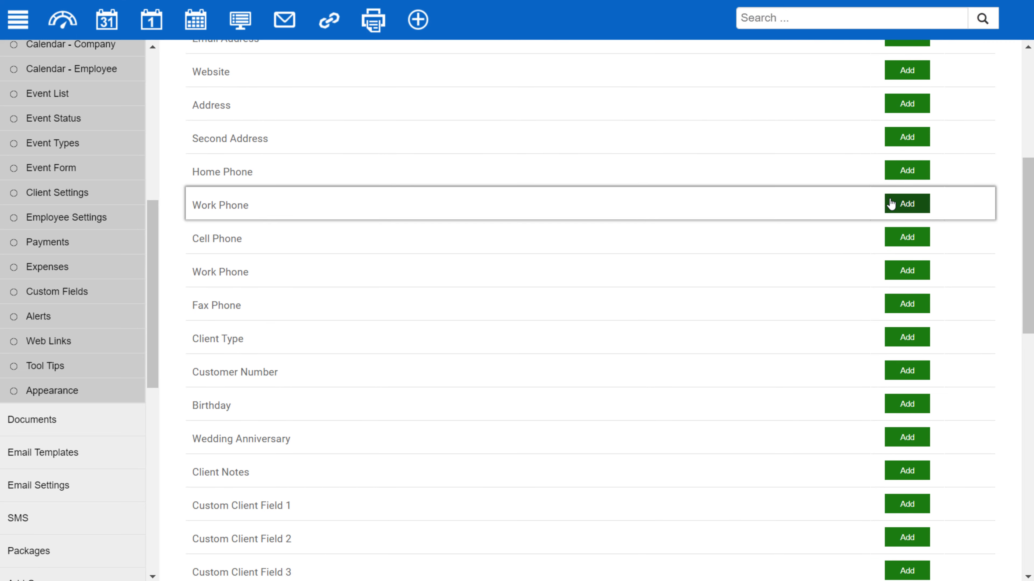
scroll(891, 203, up, 4)
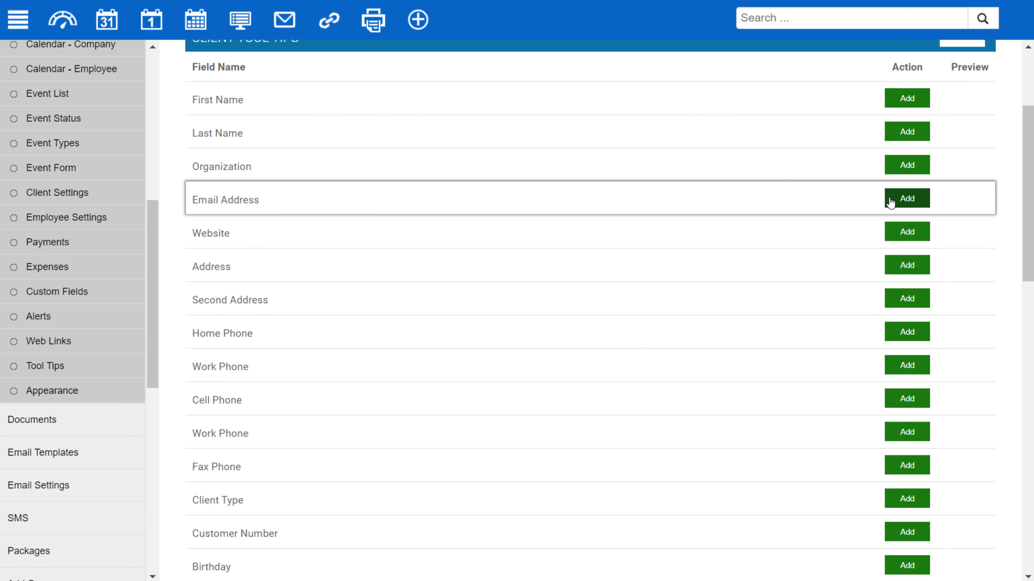
Add and save the tool tip "Enter full names of wedding couples or Company Name" for the client Organization field.
click(904, 167)
click(727, 182)
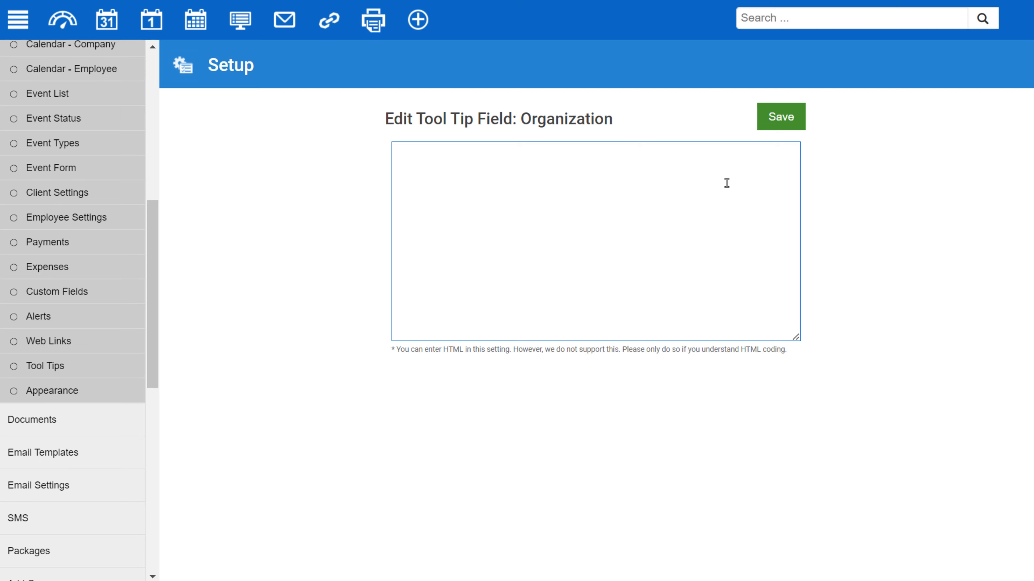
text(Enter full names of weddin)
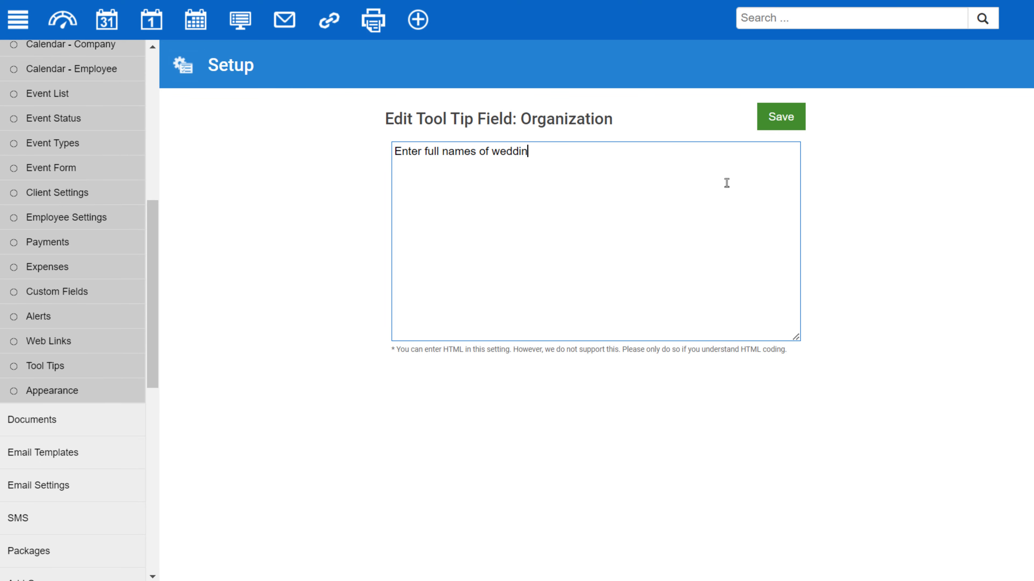
text(g couples or)
text(Comp)
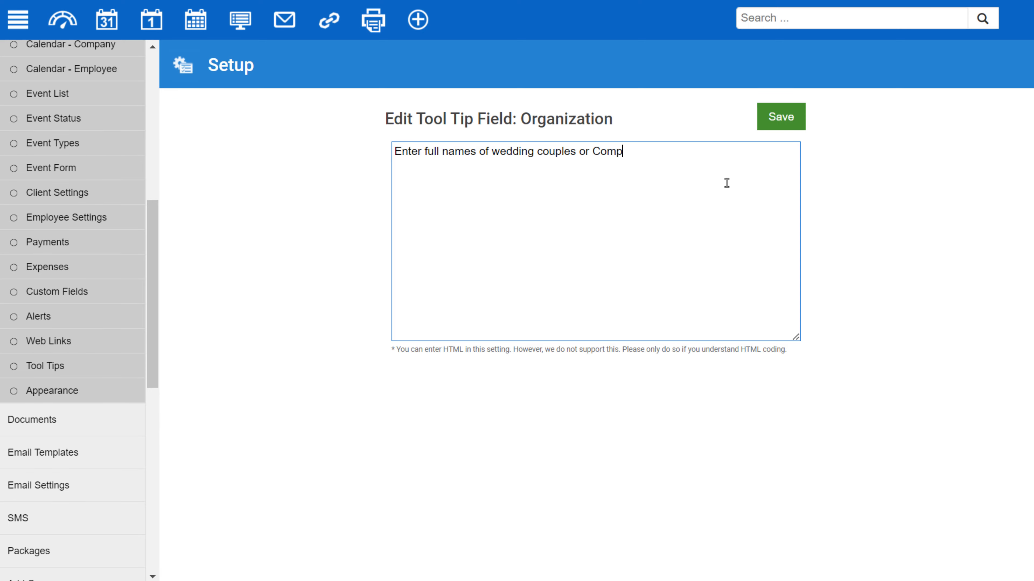
text(any Name)
click(765, 126)
Preview the Organization tool tip in the client list, then display it on the form for adding a new event.
click(977, 198)
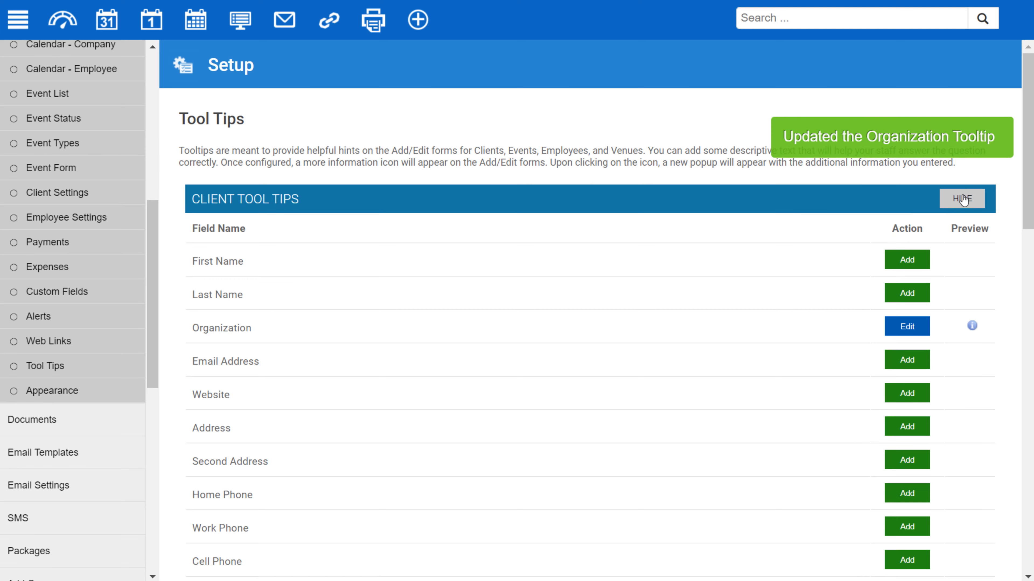
click(972, 326)
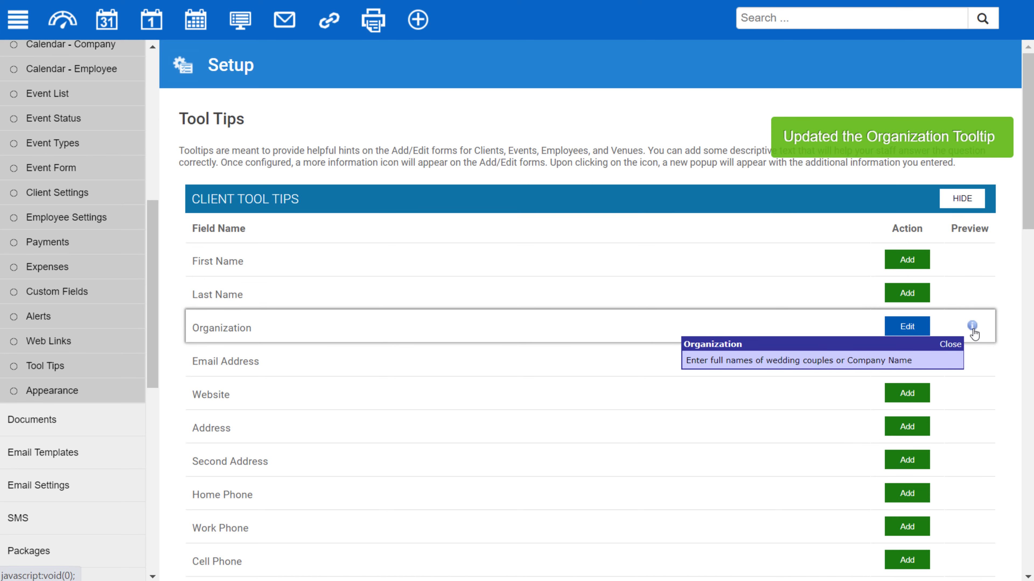
scroll(65, 48, up, 10)
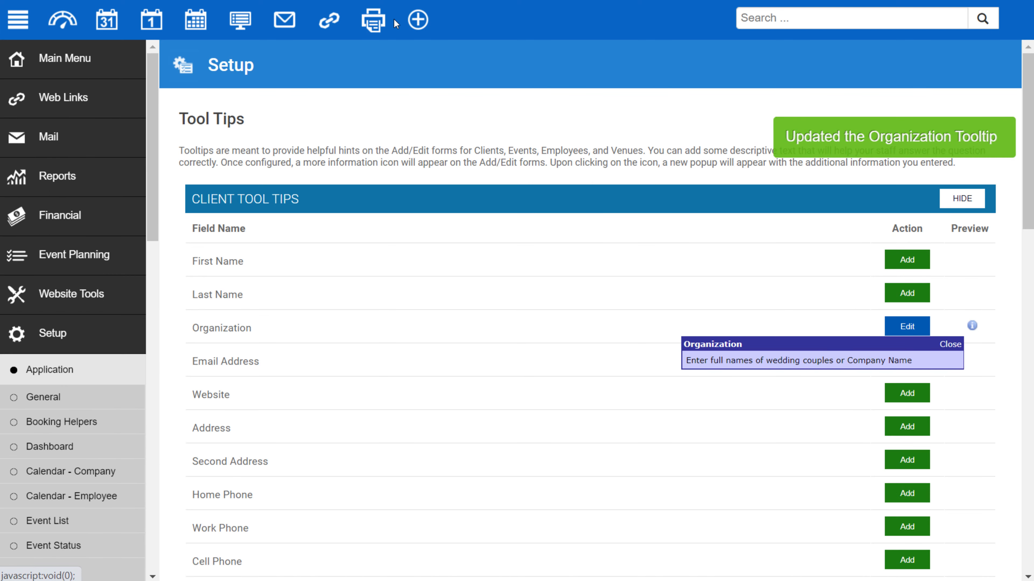
click(418, 19)
click(483, 63)
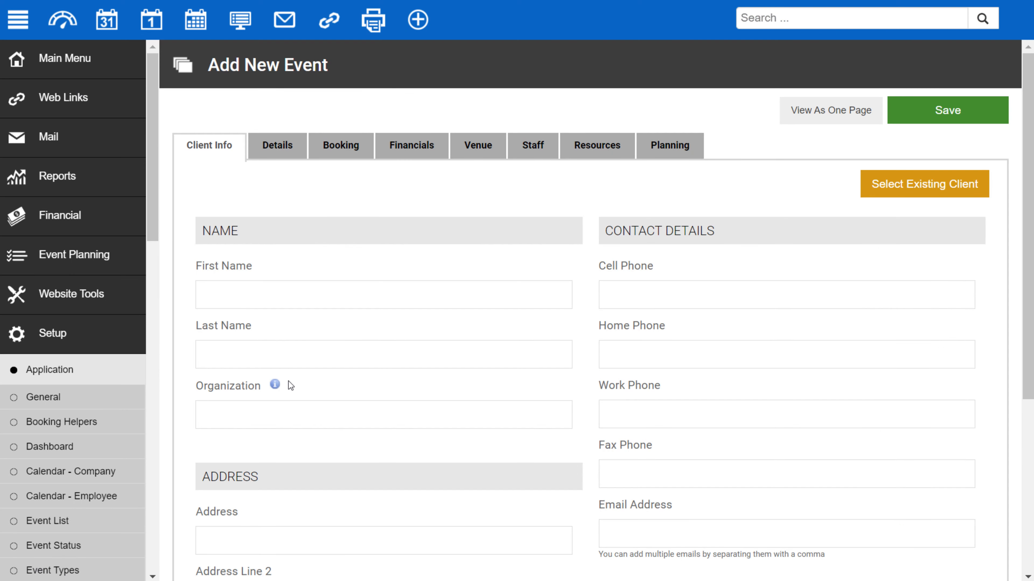
click(275, 385)
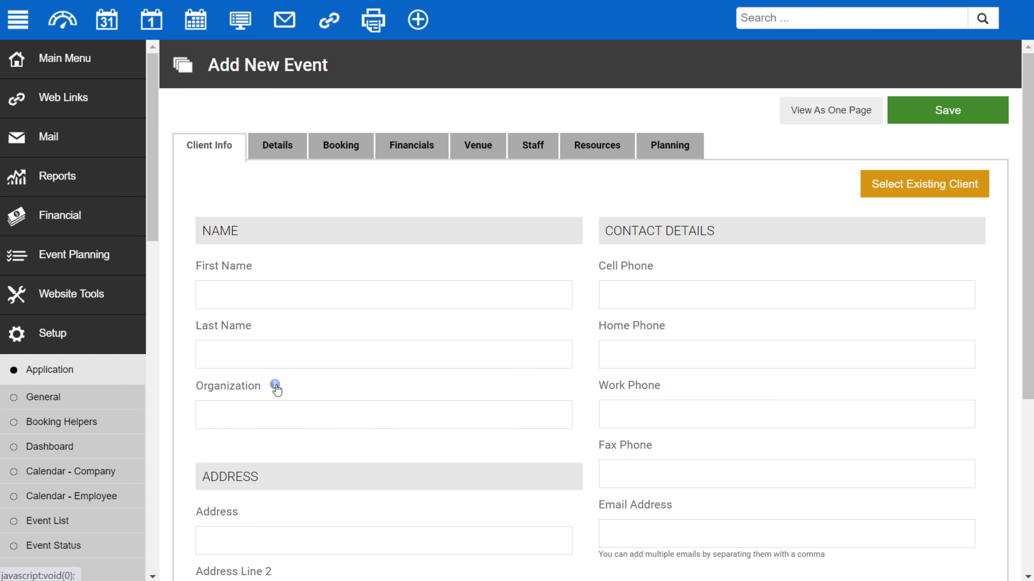
click(276, 385)
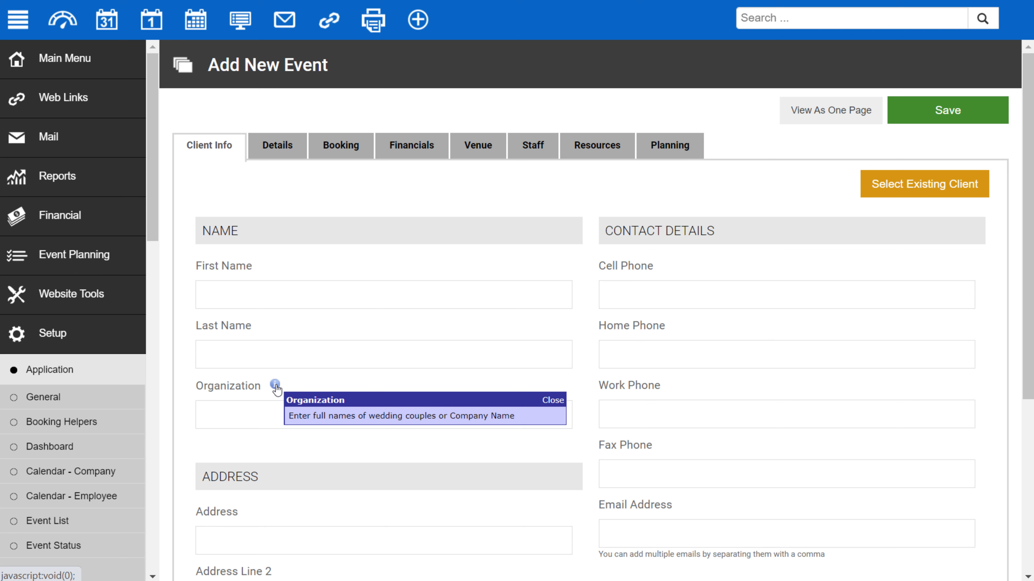
Open the Appearance setup page and examine the navigation color settings alongside the navigation bars they affect.
scroll(151, 302, down, 6)
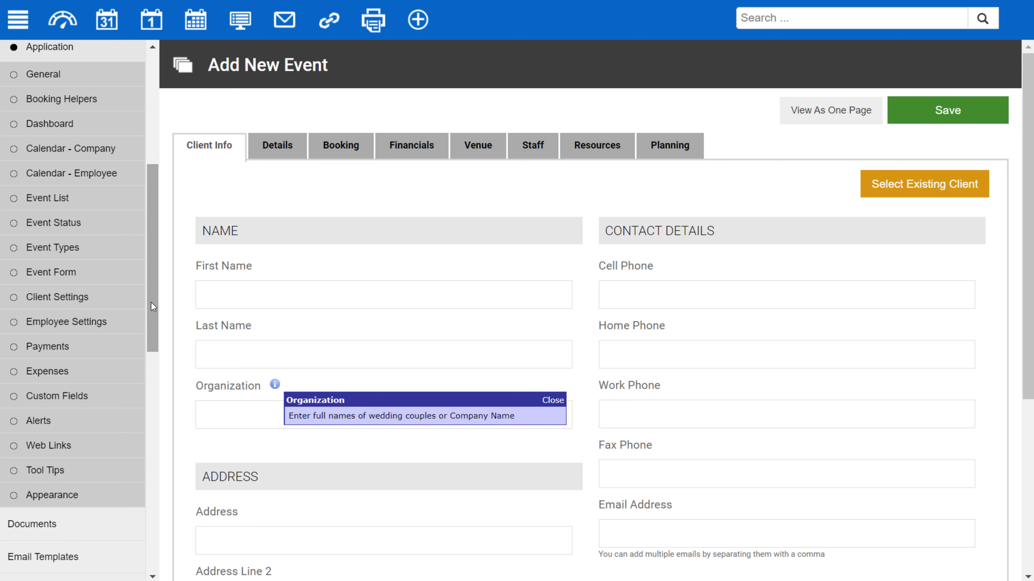
scroll(153, 307, down, 2)
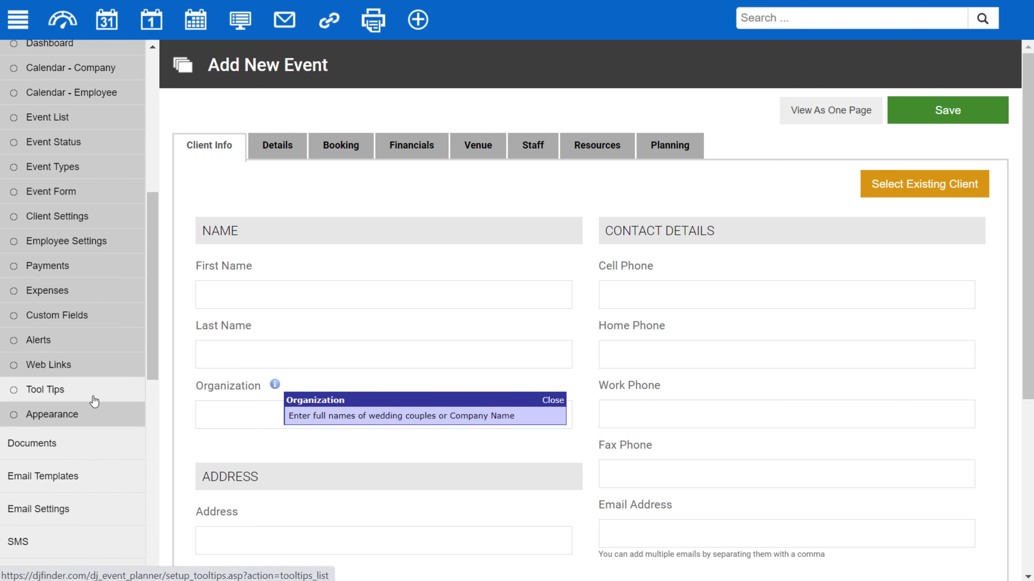
click(76, 415)
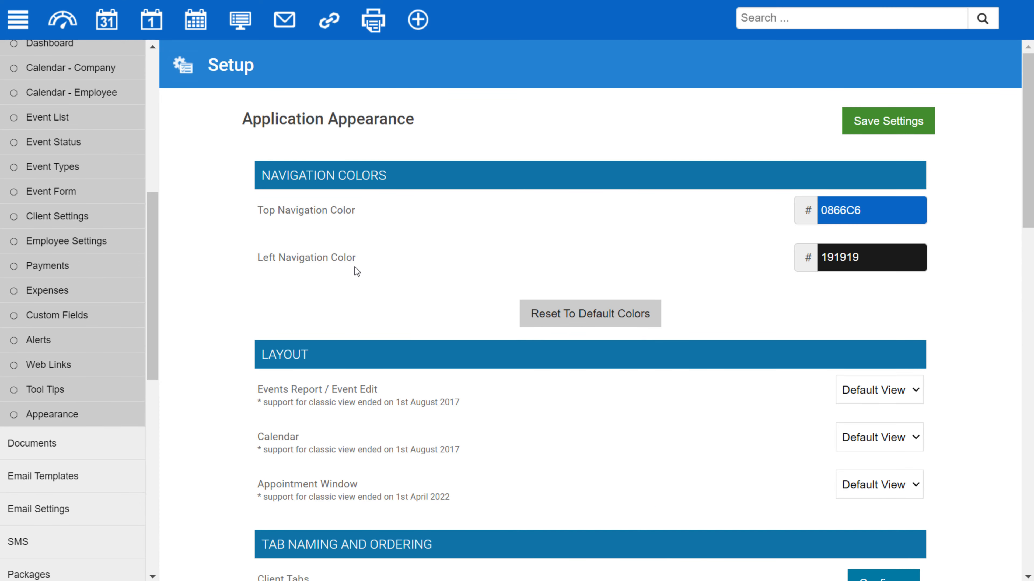
drag(263, 175, 481, 193)
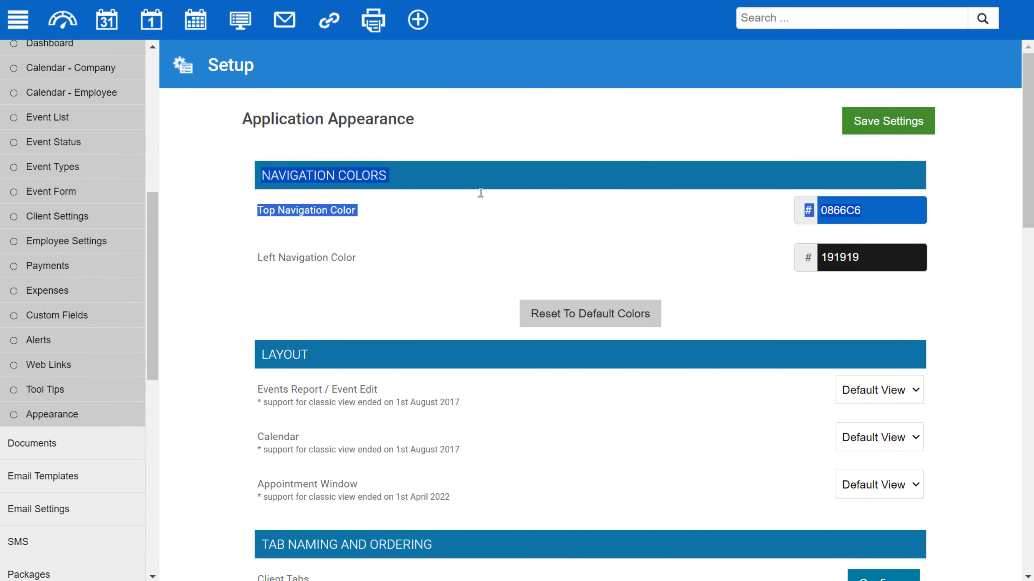
click(303, 220)
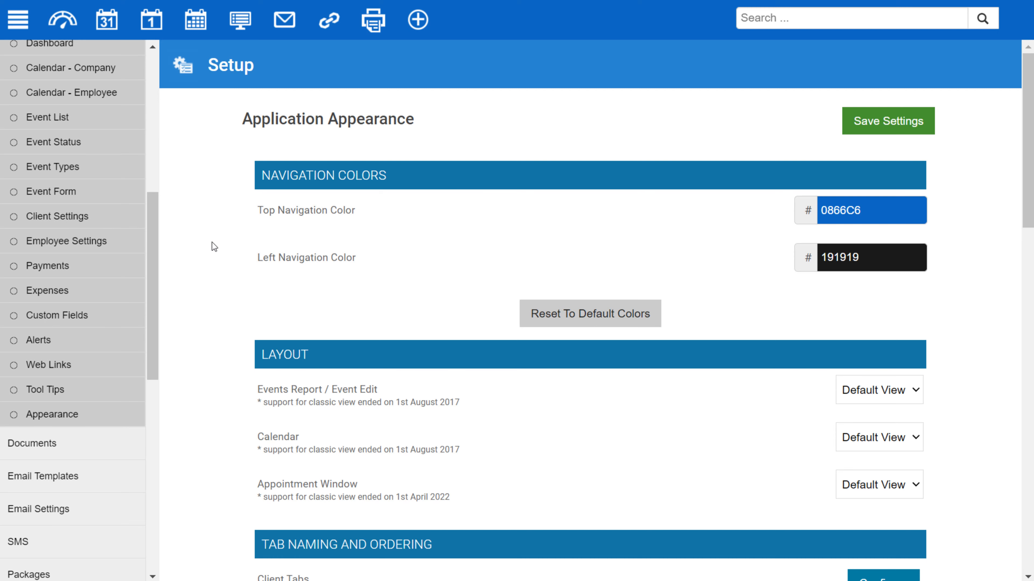
drag(159, 225, 159, 87)
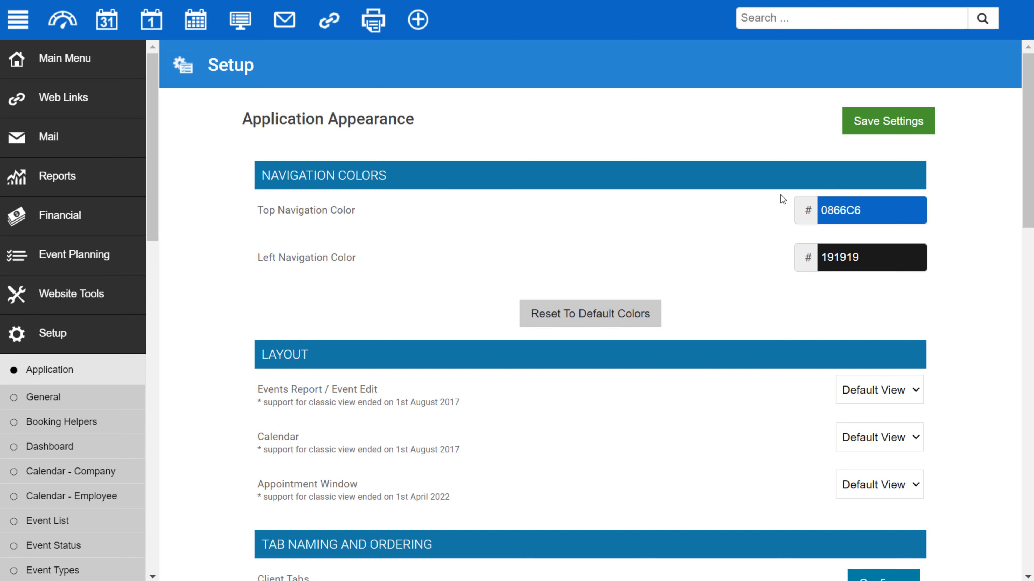
Try 5AC62C as the top navigation color, then reset the navigation colors to their defaults.
click(900, 213)
click(871, 250)
click(867, 252)
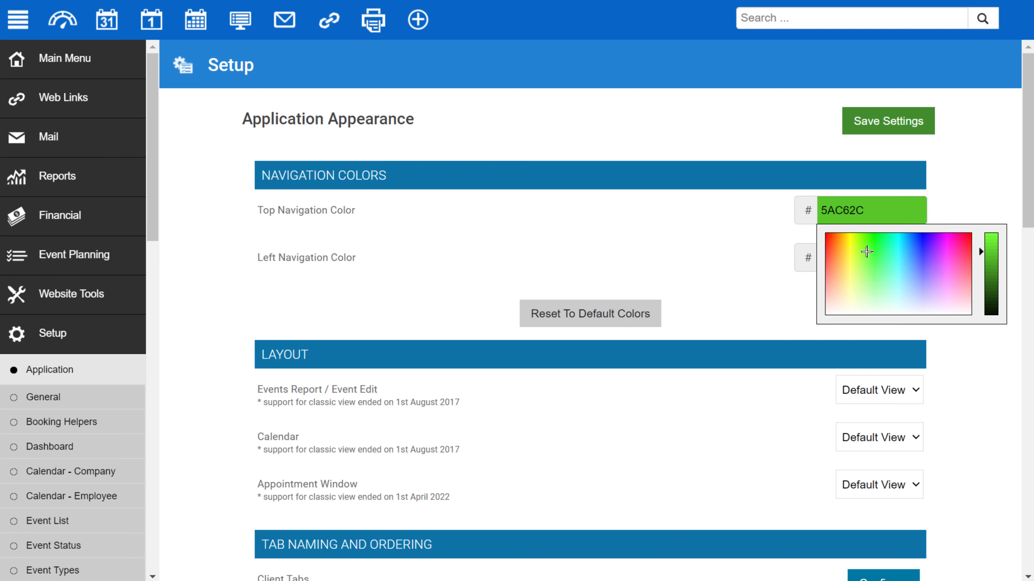
click(614, 315)
Open the tab ordering and naming configuration for event pages and try moving the Details tab towards the Client tab.
scroll(460, 269, down, 3)
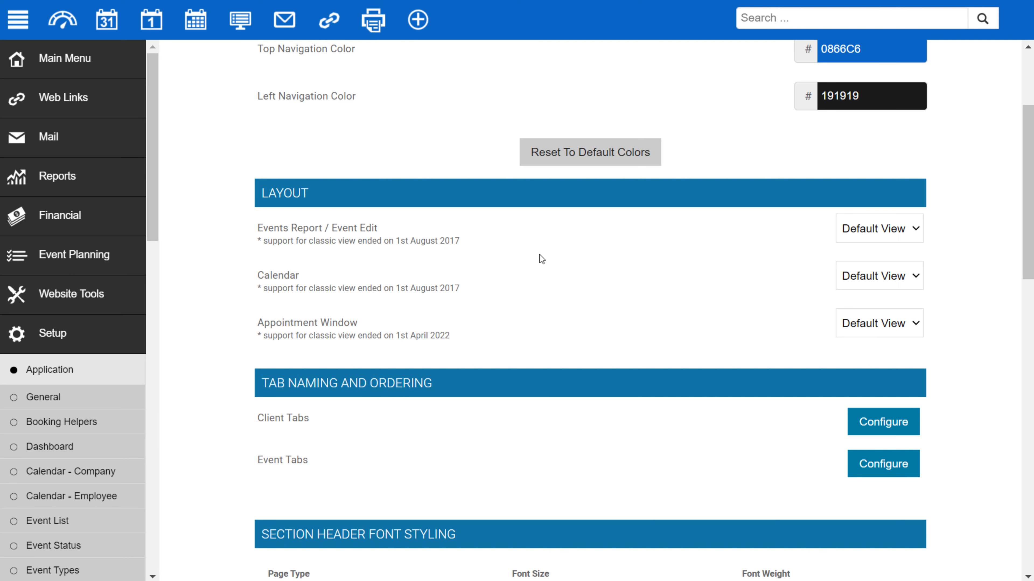
scroll(543, 268, down, 2)
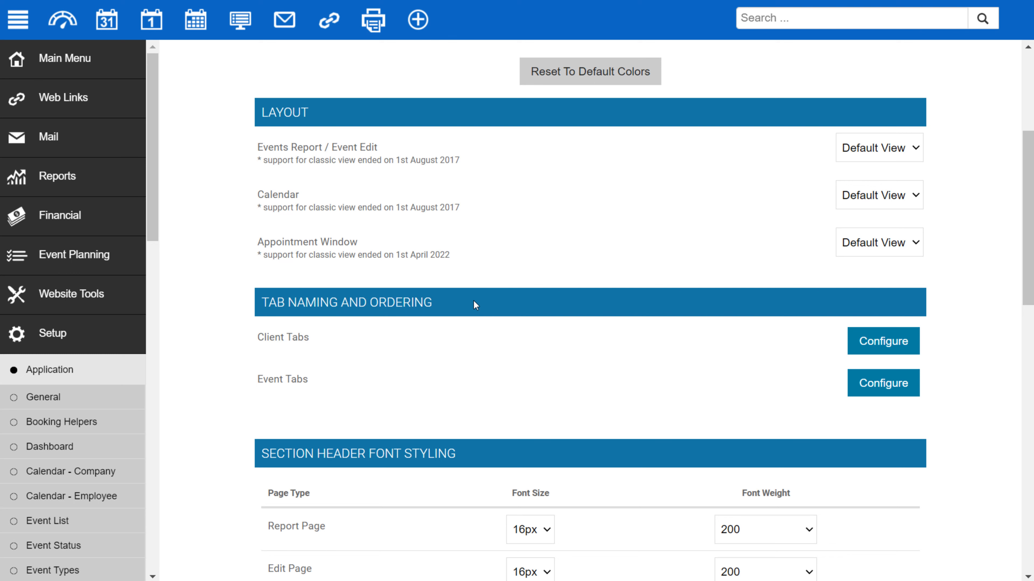
scroll(472, 306, down, 2)
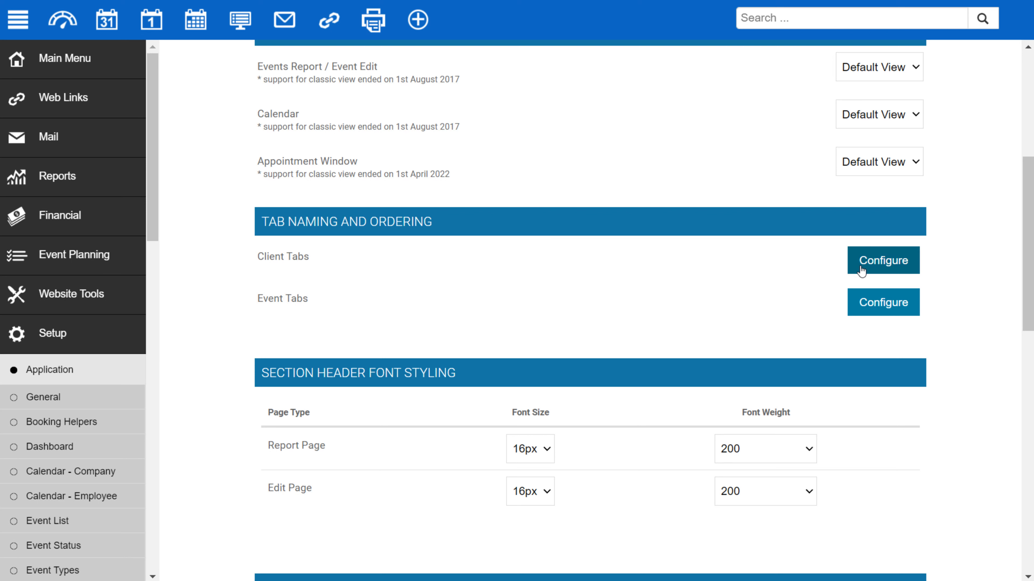
click(868, 302)
scroll(272, 294, down, 1)
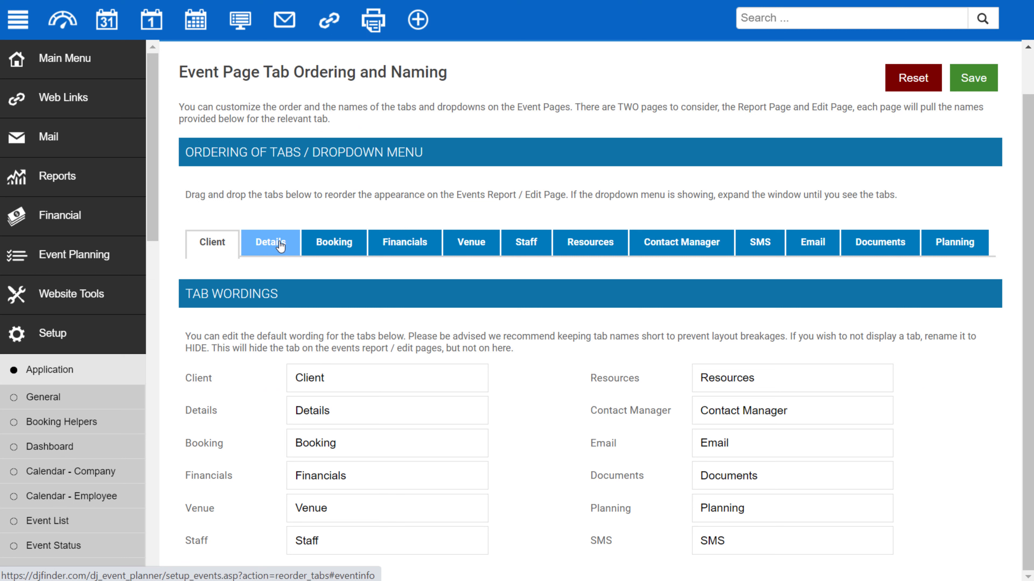
mouse_move(280, 246)
mouse_down()
mouse_move(639, 239)
mouse_move(618, 249)
mouse_move(266, 240)
mouse_up()
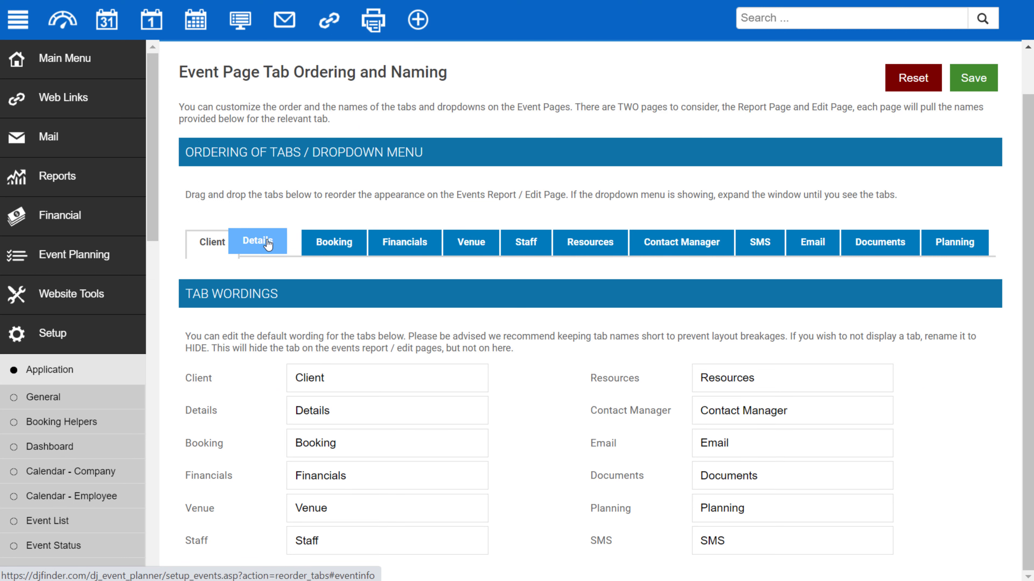
Return to the Appearance setup page and examine its section header font styling options.
scroll(24, 122, down, 8)
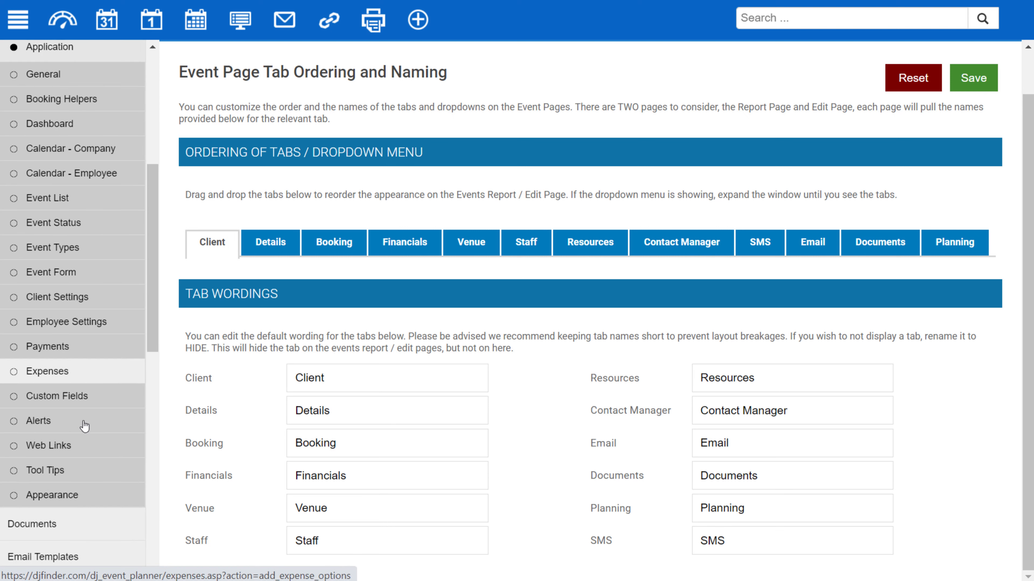
click(53, 495)
scroll(533, 412, down, 8)
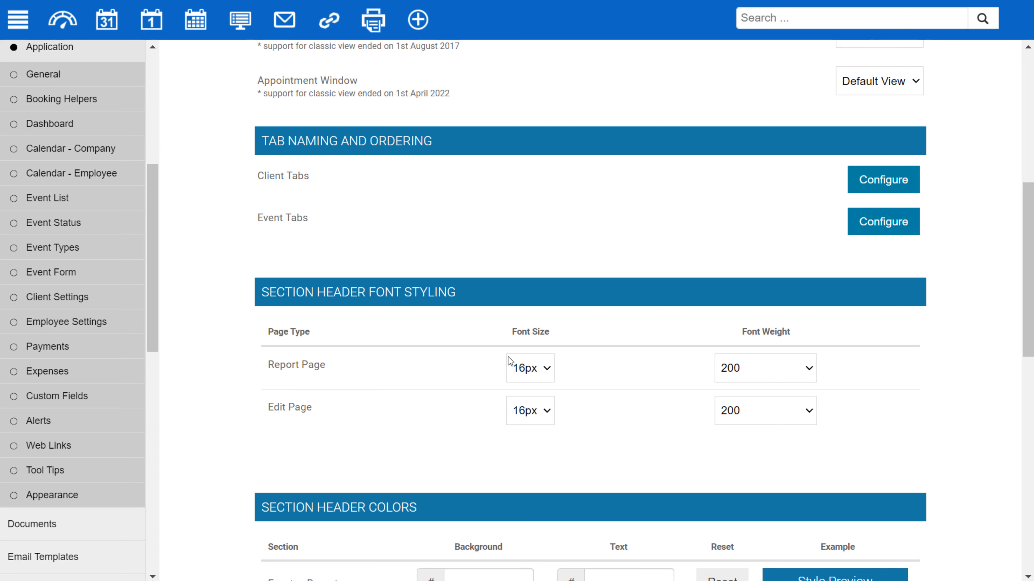
drag(261, 292, 476, 293)
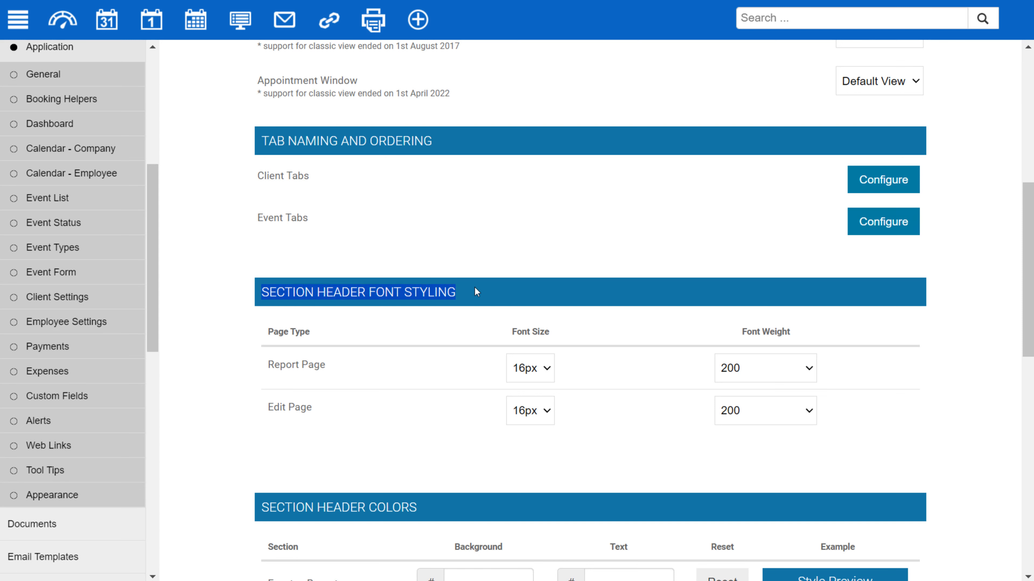
Review the Report Page and Edit Page font styling rows and open a new event form to examine its Name section header.
drag(353, 364, 276, 365)
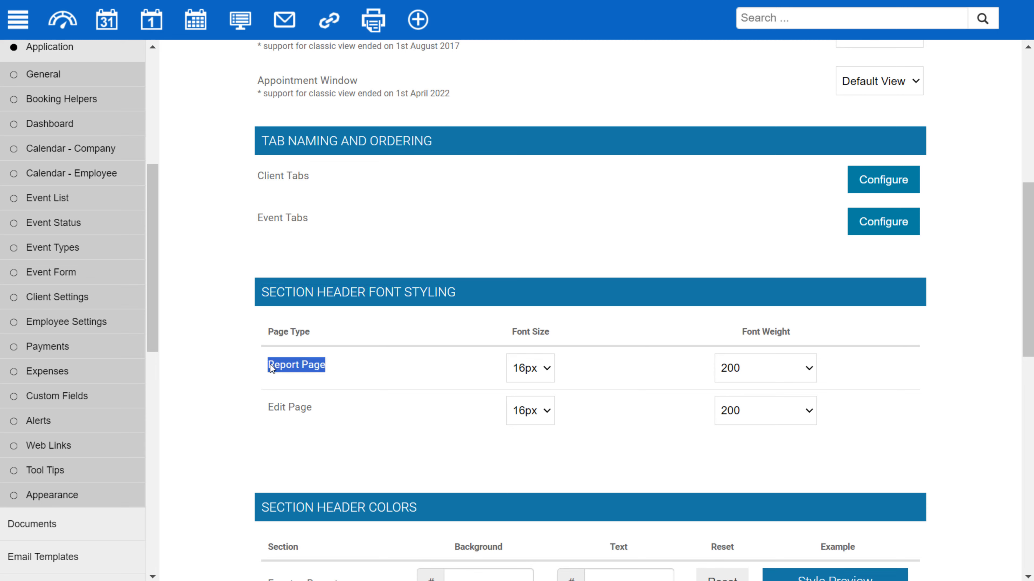
click(313, 413)
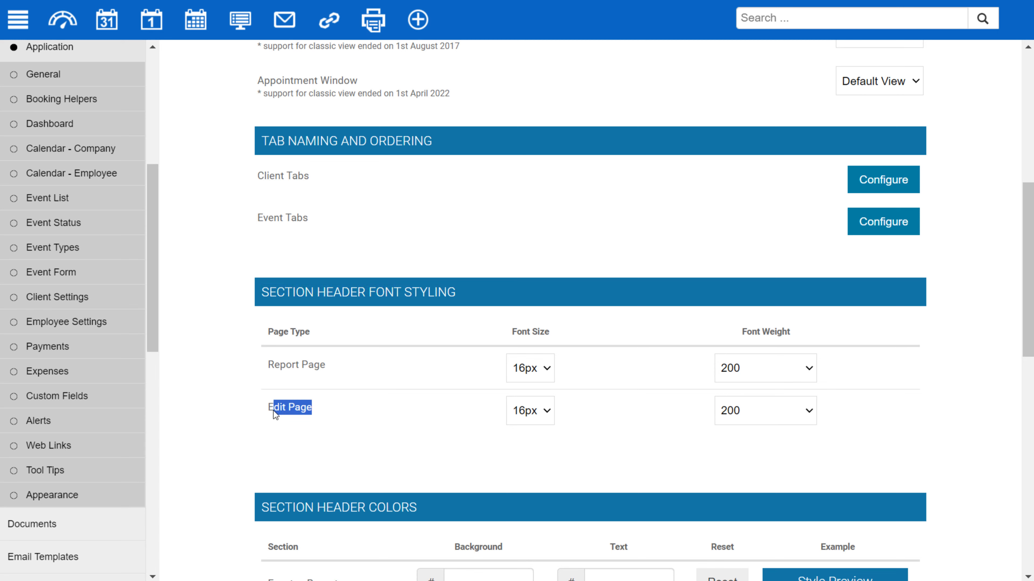
click(155, 123)
click(96, 72)
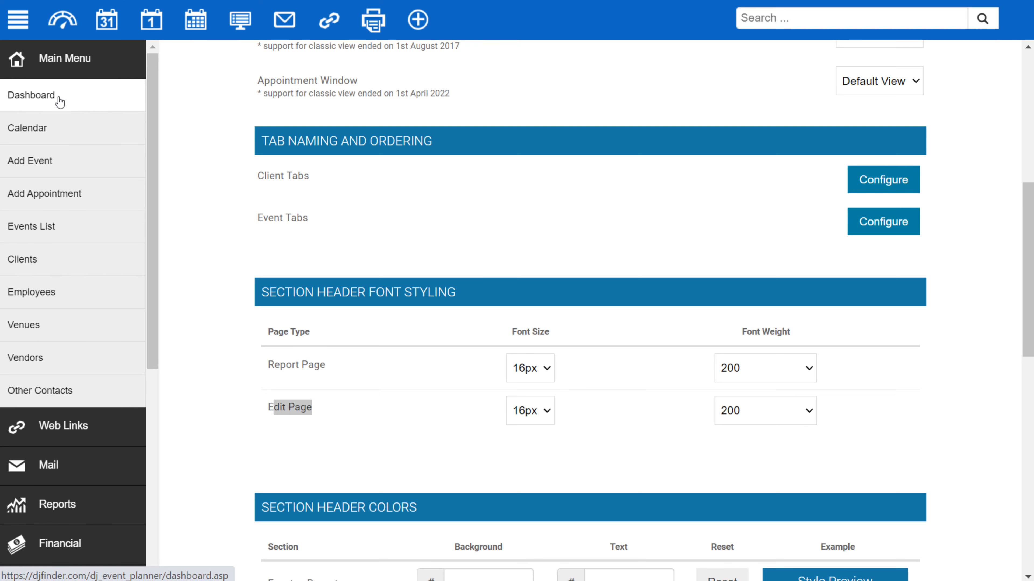
click(46, 163)
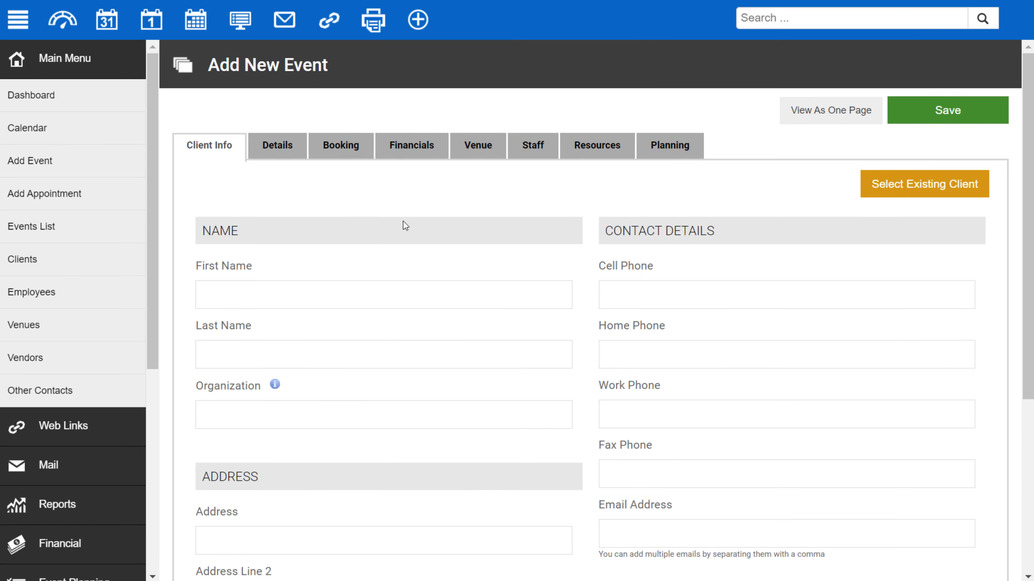
drag(216, 230, 201, 229)
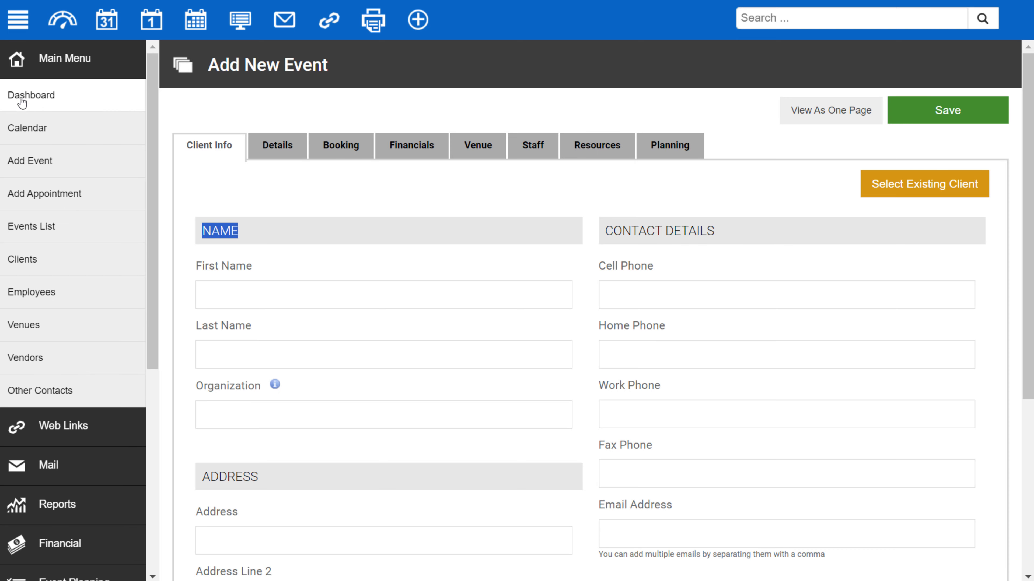
Open the booked wedding from the events list and examine the section headers on its report page.
click(29, 226)
click(387, 222)
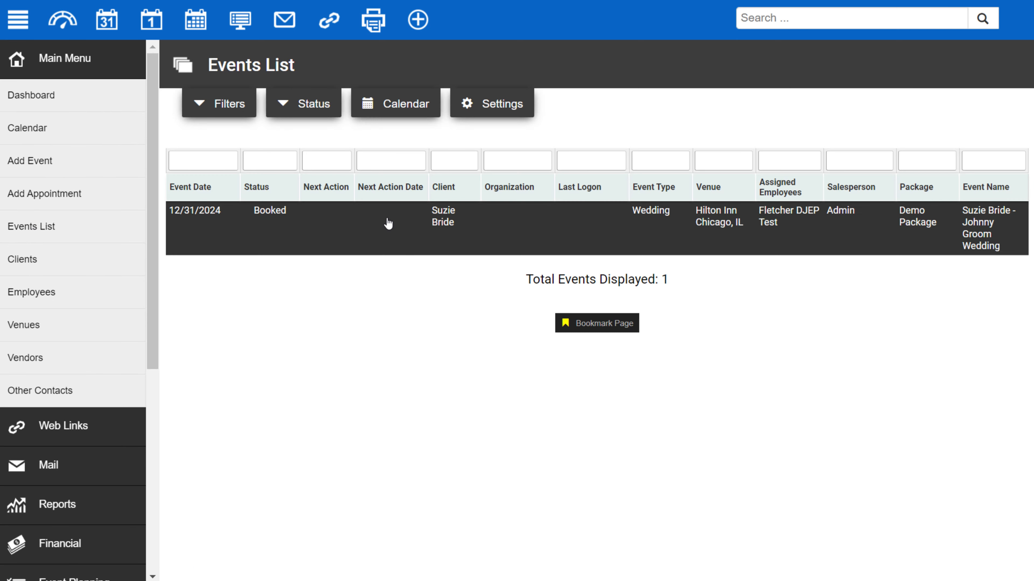
scroll(269, 254, down, 3)
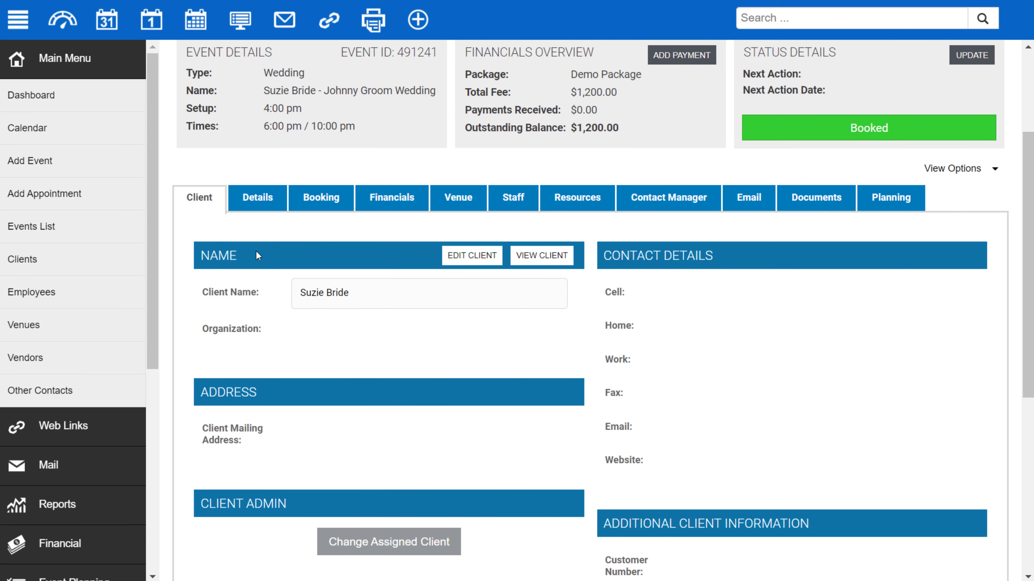
Return to the Appearance page of the application setup.
scroll(122, 265, down, 5)
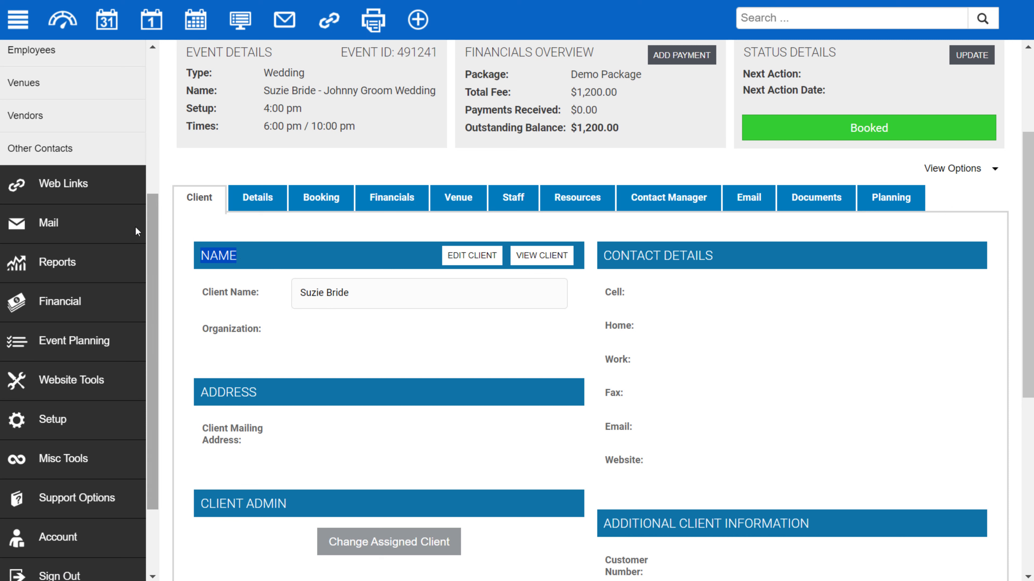
click(78, 419)
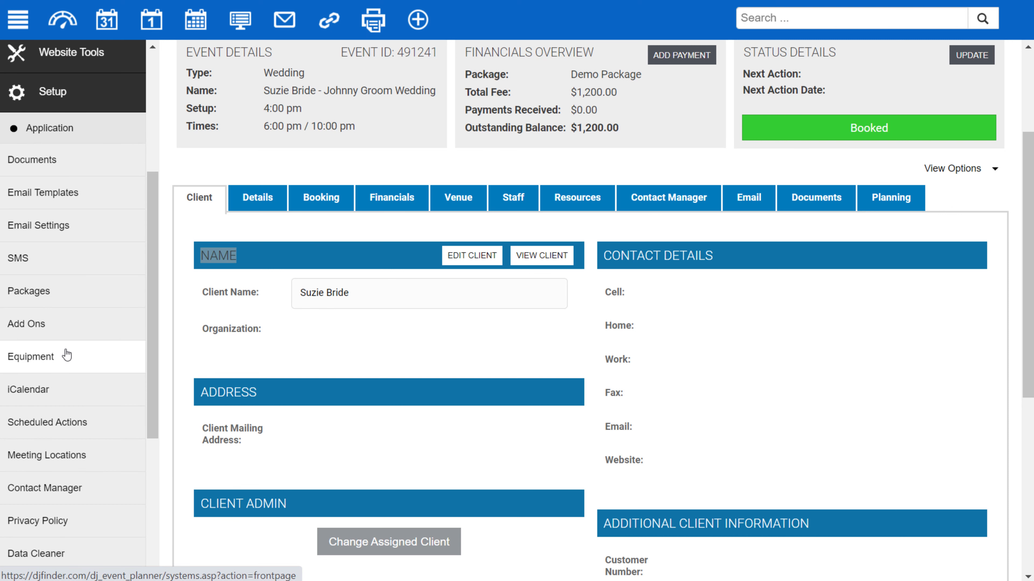
scroll(67, 379, down, 5)
scroll(75, 209, up, 4)
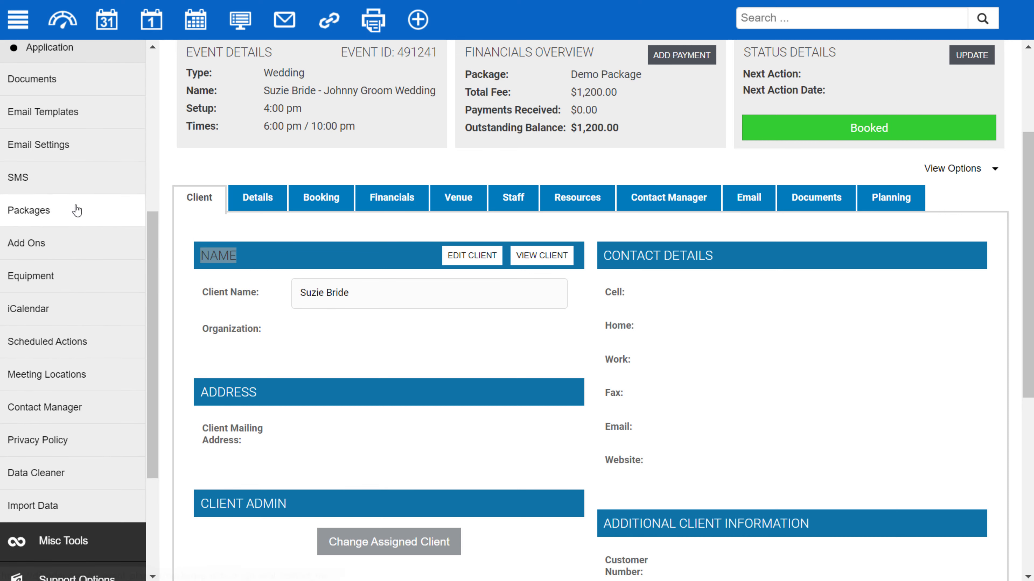
click(78, 48)
click(51, 495)
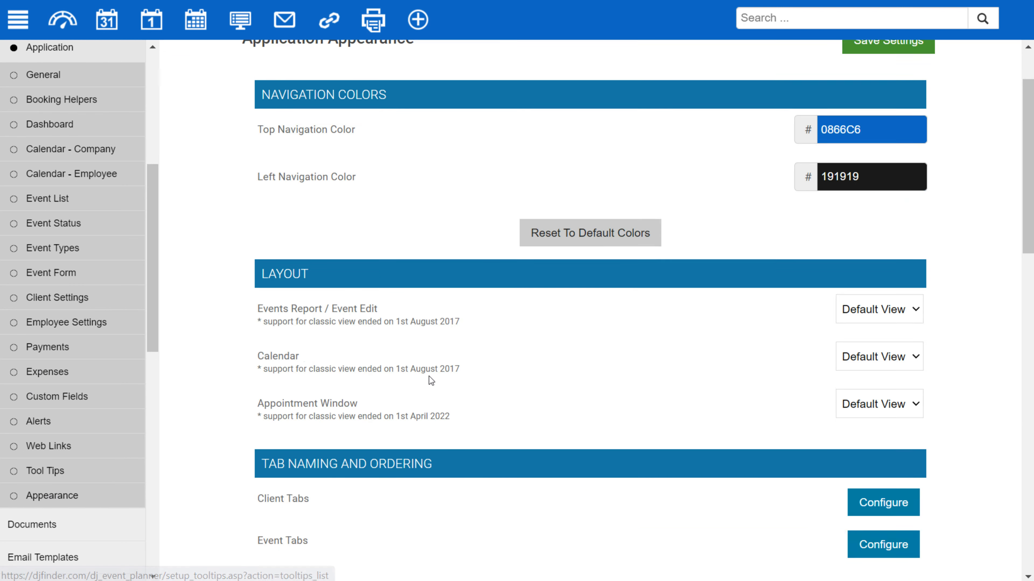
Examine the section header color settings for each report and edit page, along with the custom stylesheet link setting.
scroll(467, 388, down, 5)
scroll(467, 388, down, 5)
scroll(447, 379, down, 2)
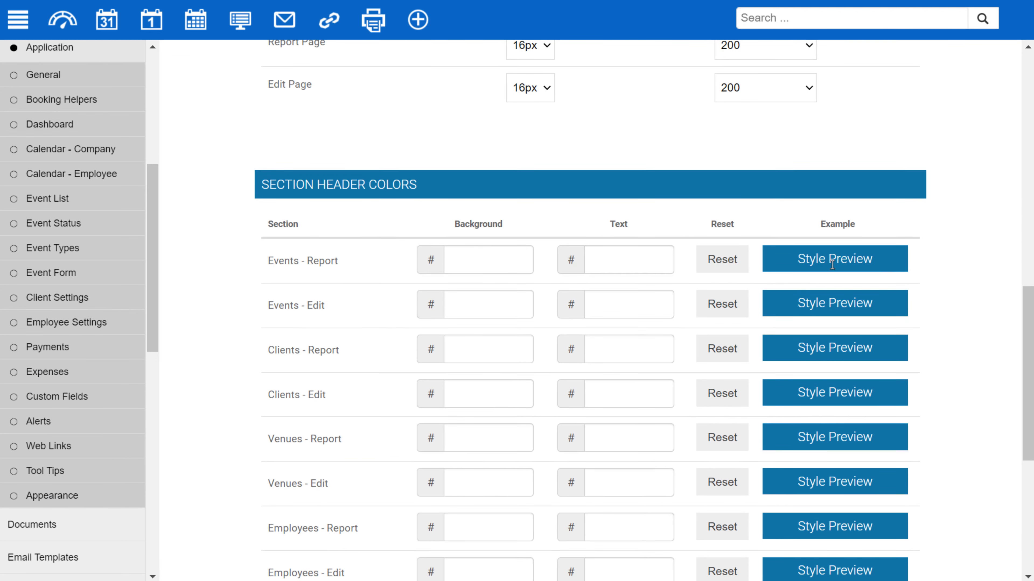
scroll(281, 262, down, 3)
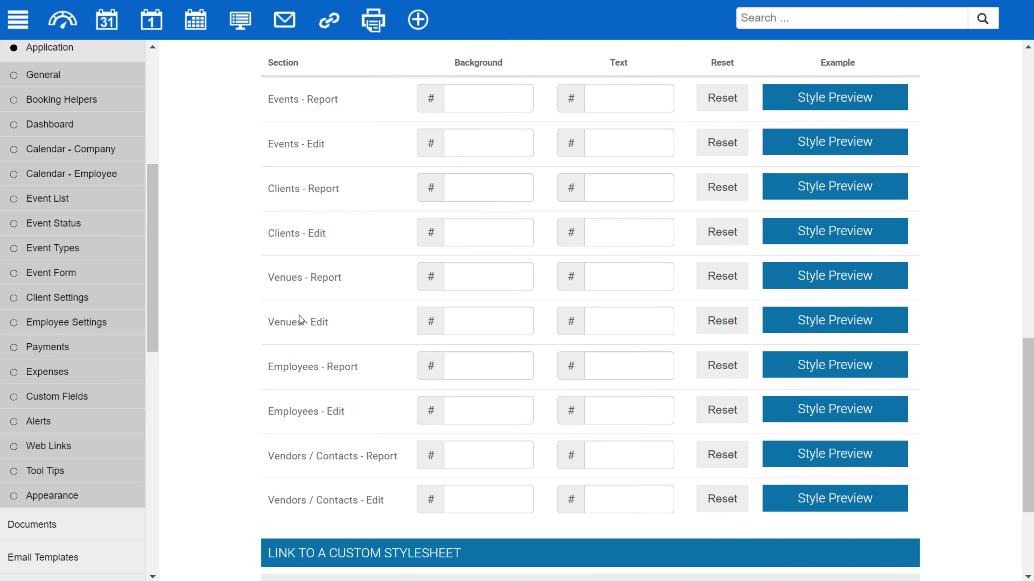
scroll(301, 318, down, 3)
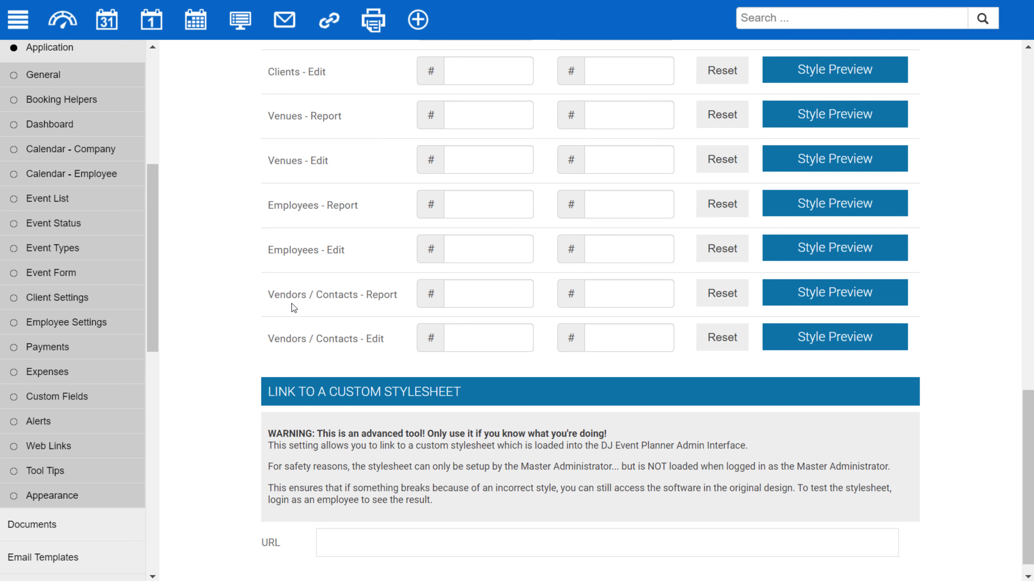
scroll(292, 302, up, 15)
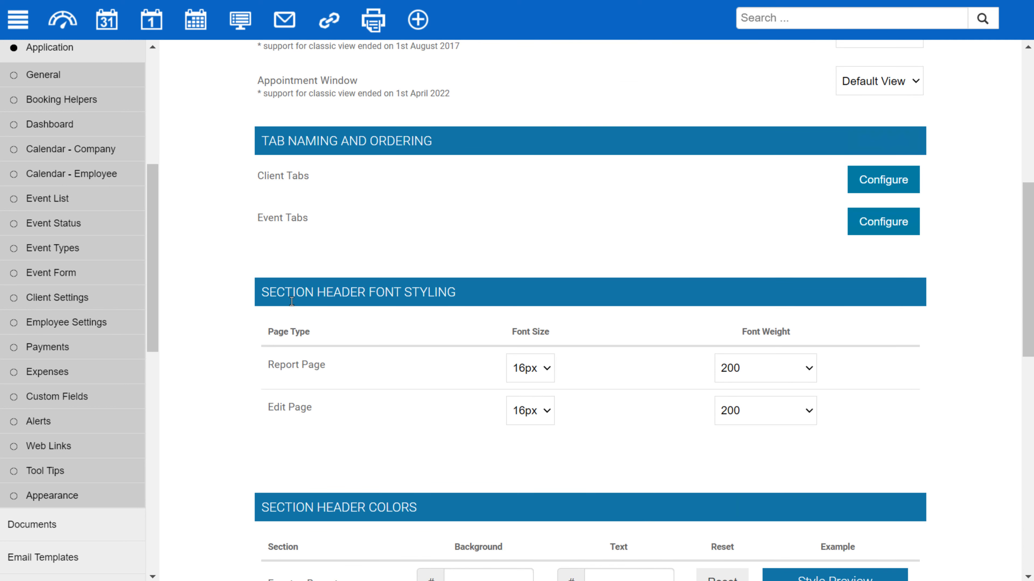
scroll(291, 300, up, 3)
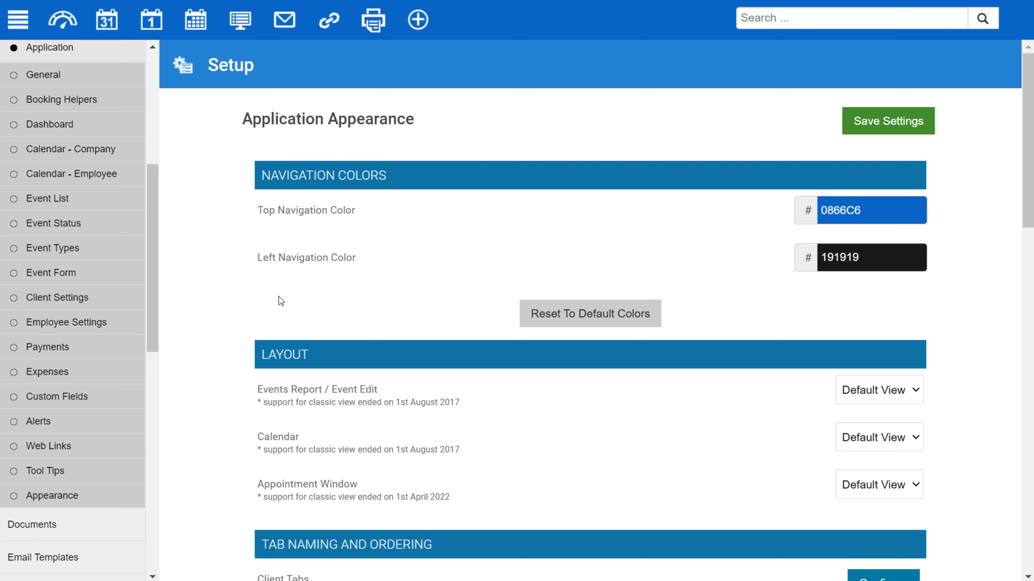
Collapse the Setup section of the navigation and open the Support Center with its list of support options.
drag(156, 263, 155, 260)
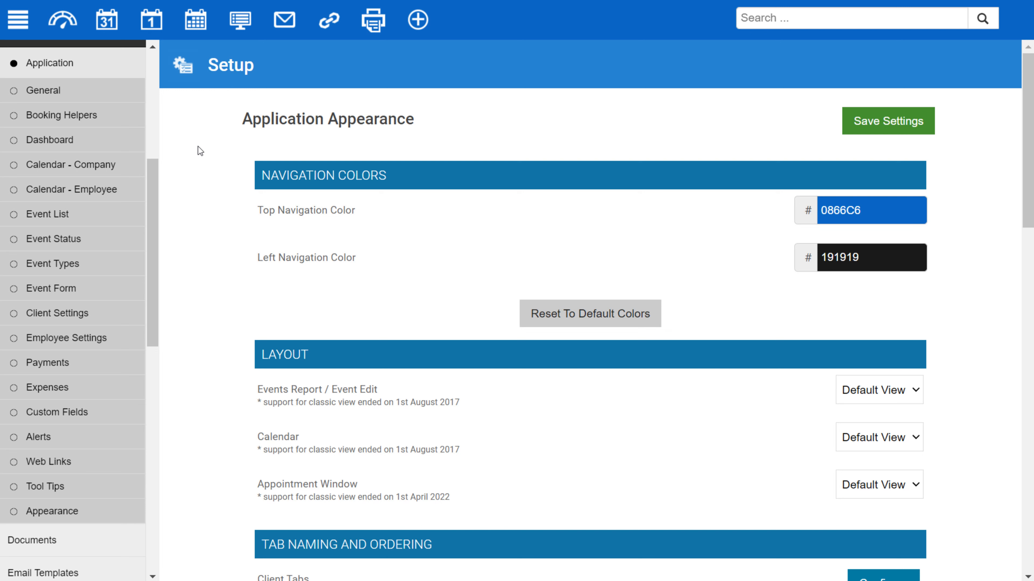
scroll(157, 125, up, 5)
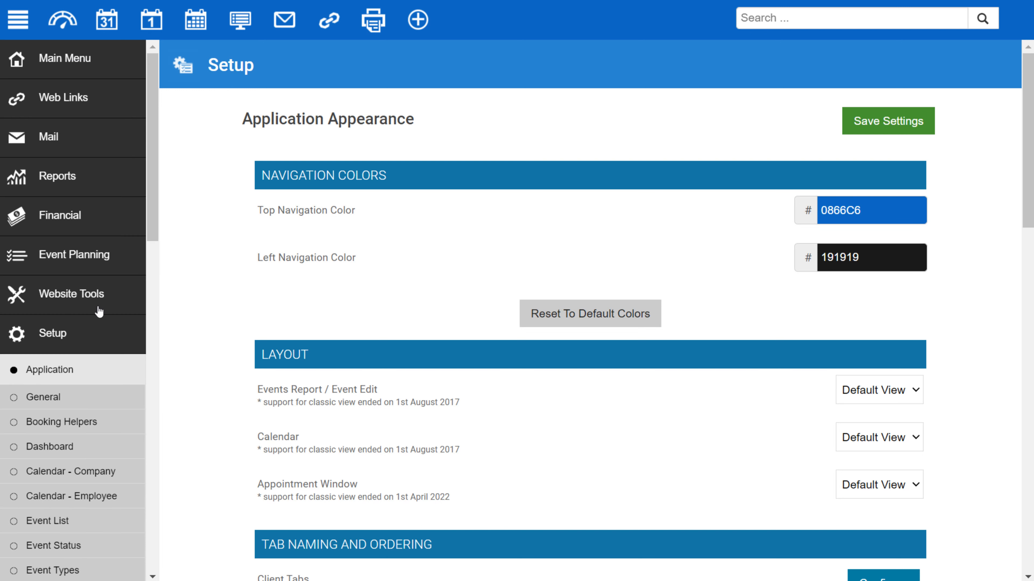
click(102, 334)
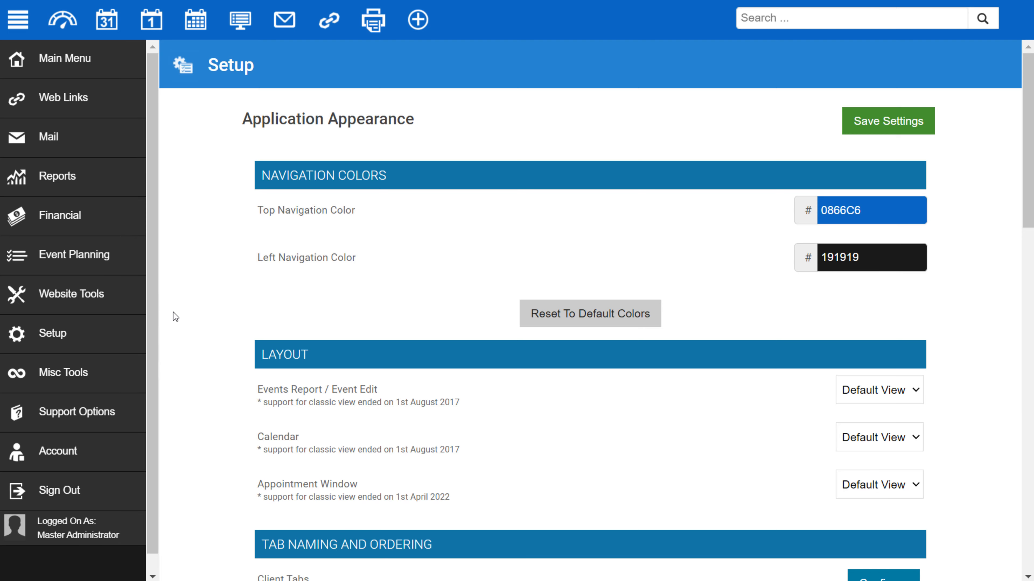
click(84, 415)
scroll(90, 407, down, 4)
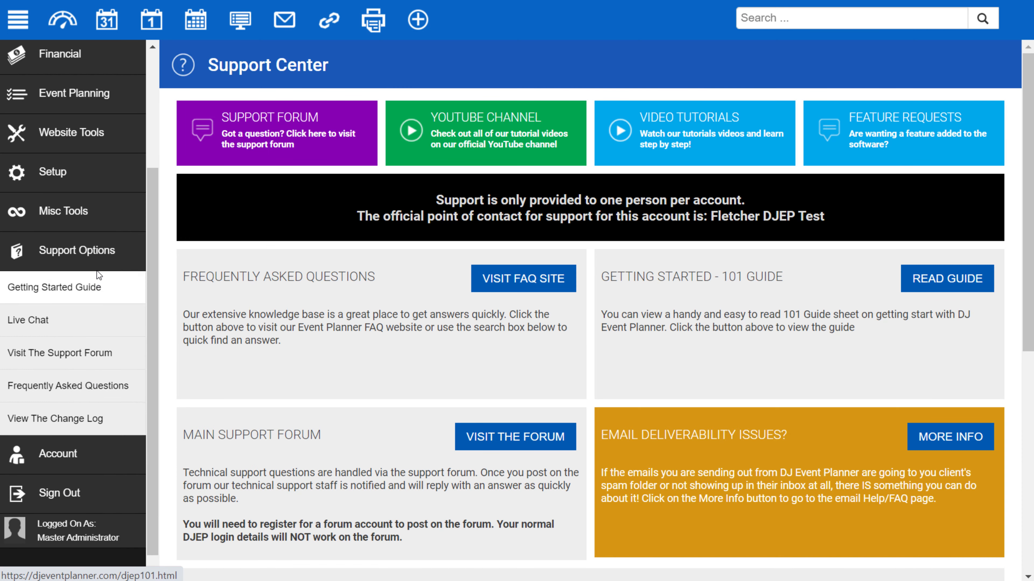